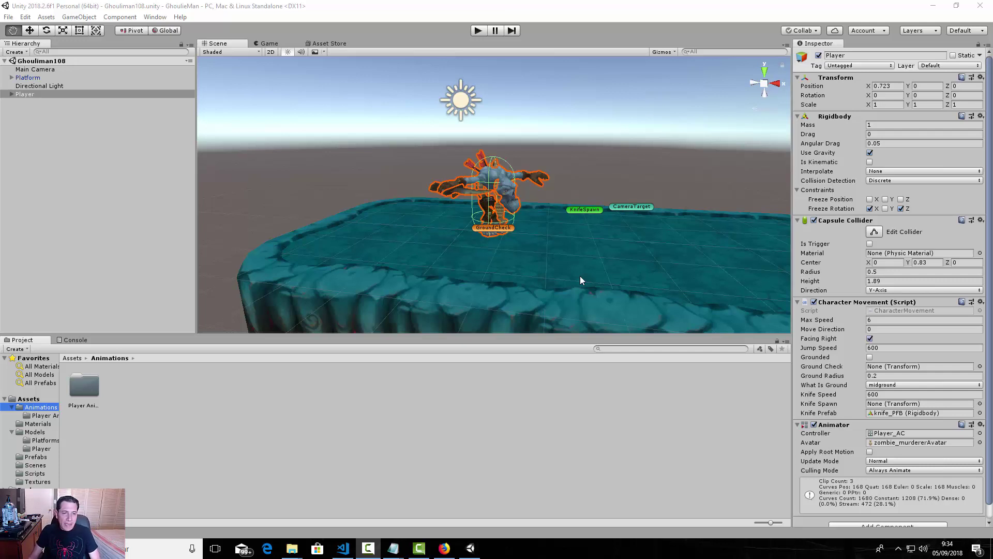
# Open the Player Animations folder and display the import settings of the murderer_all_in_one model
pyautogui.doubleClick(82, 377)
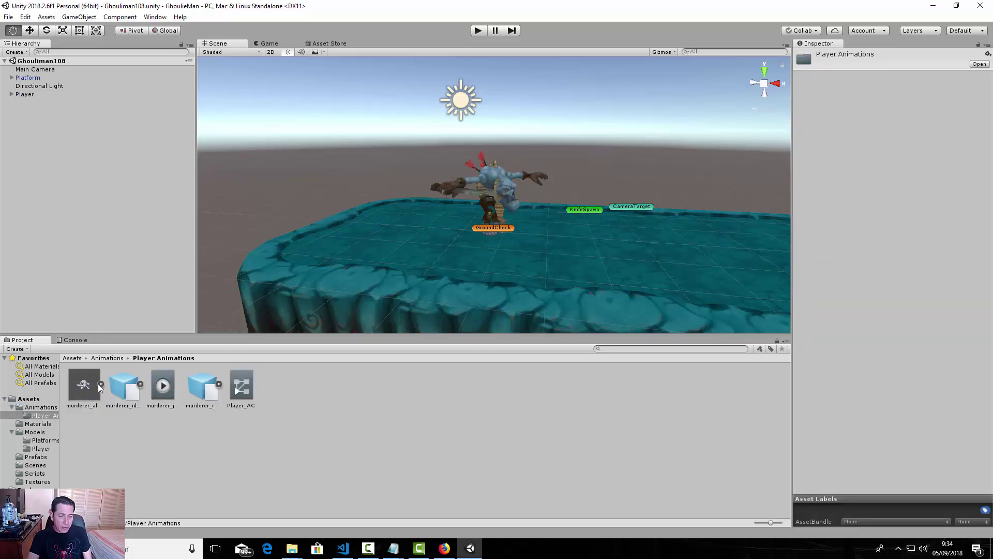
pyautogui.click(100, 385)
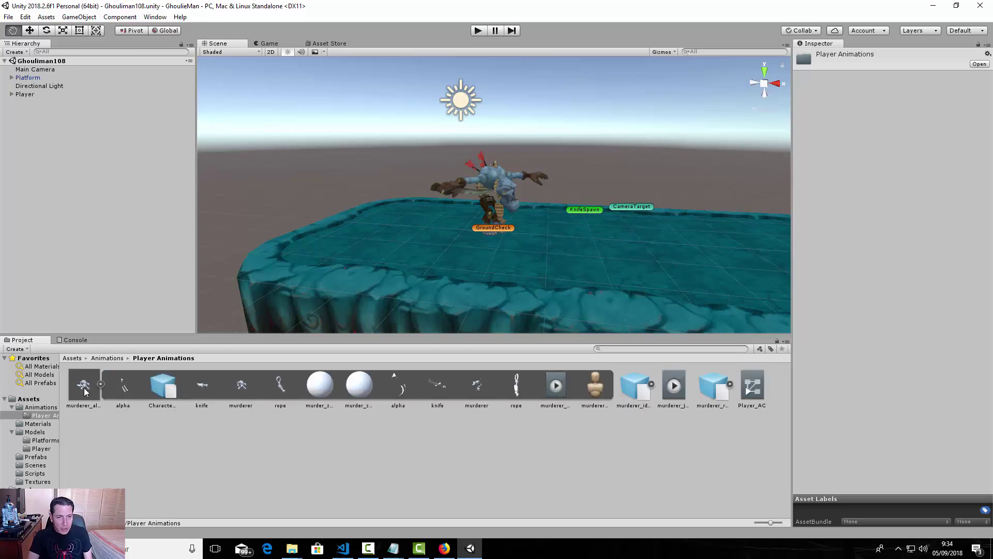
pyautogui.click(87, 389)
pyautogui.click(100, 384)
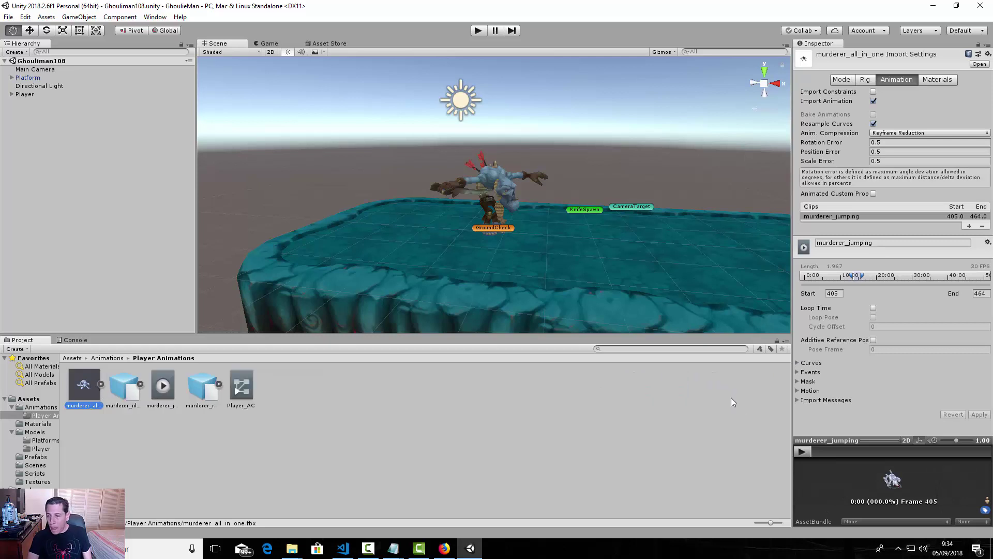
# Switch to the zombie_murderer_animation_list text file in Notepad and highlight the slash animation's frame range, then return to Unity
pyautogui.click(393, 547)
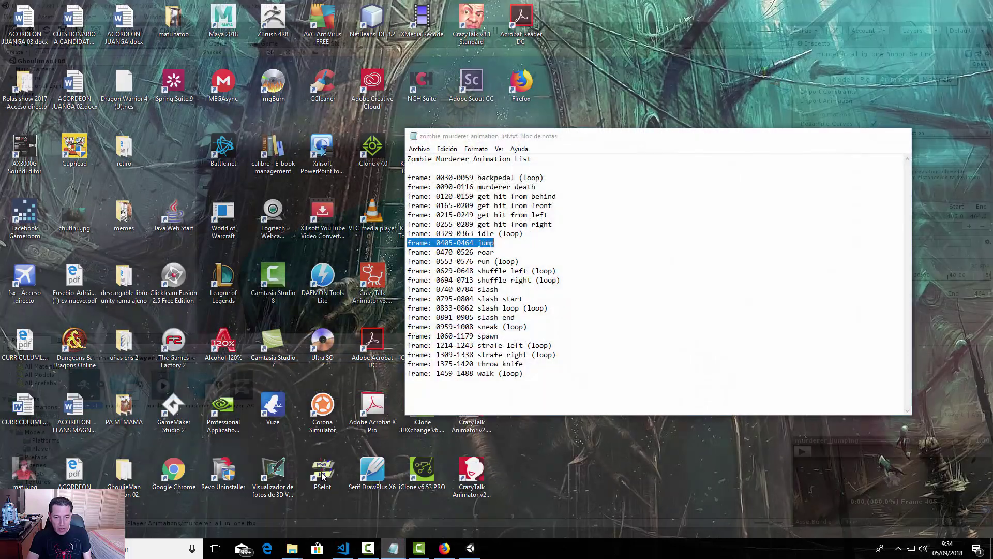
pyautogui.click(362, 501)
pyautogui.moveTo(564, 139); pyautogui.dragTo(607, 135)
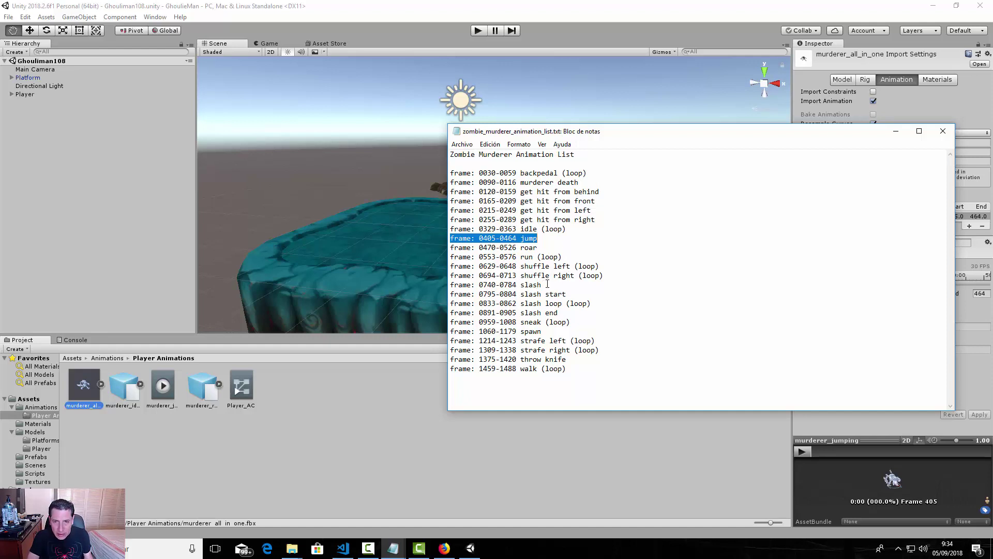
pyautogui.moveTo(547, 284); pyautogui.dragTo(449, 284)
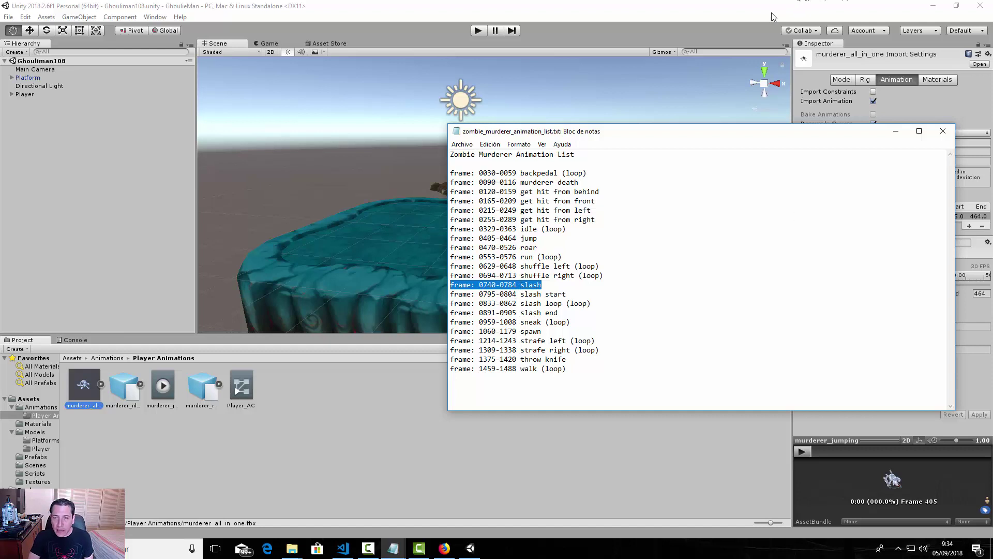
pyautogui.click(775, 37)
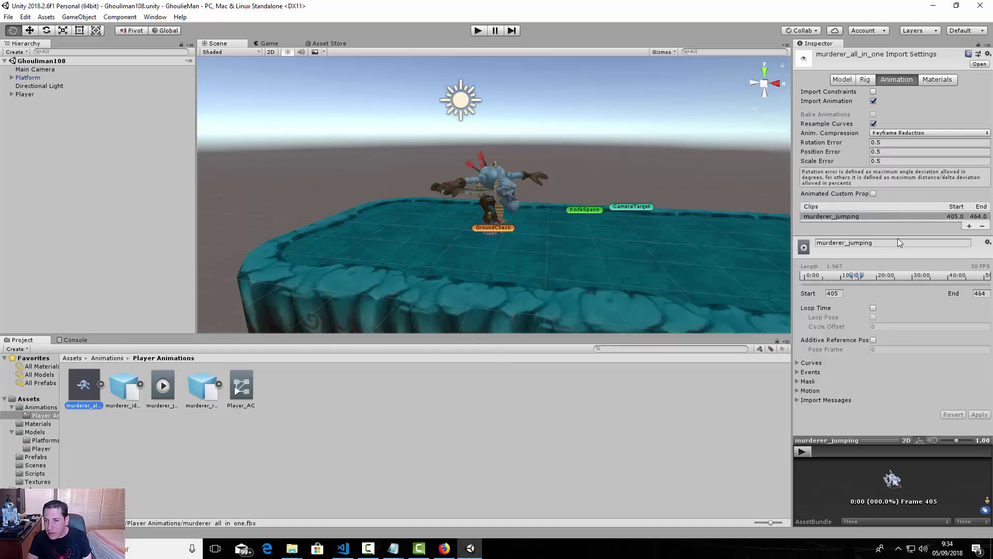
# Add a new animation clip to murderer_all_in_one and name it murderer_attack
pyautogui.click(969, 227)
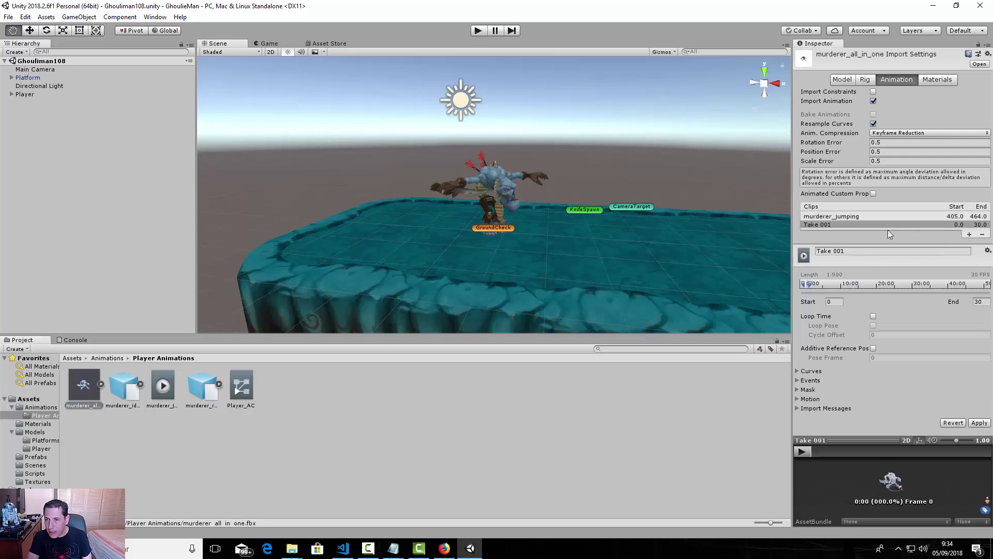
pyautogui.click(854, 249)
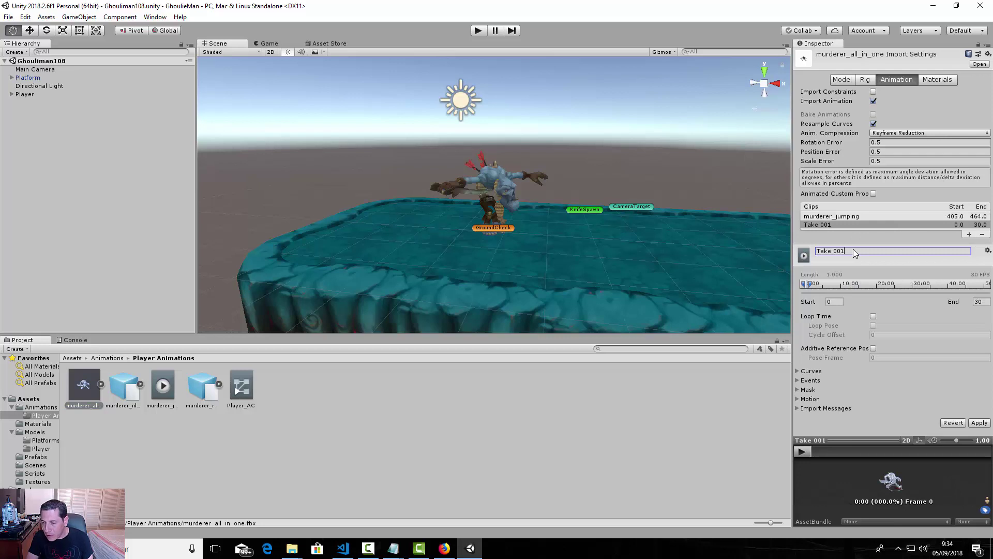
pyautogui.write('murderer')
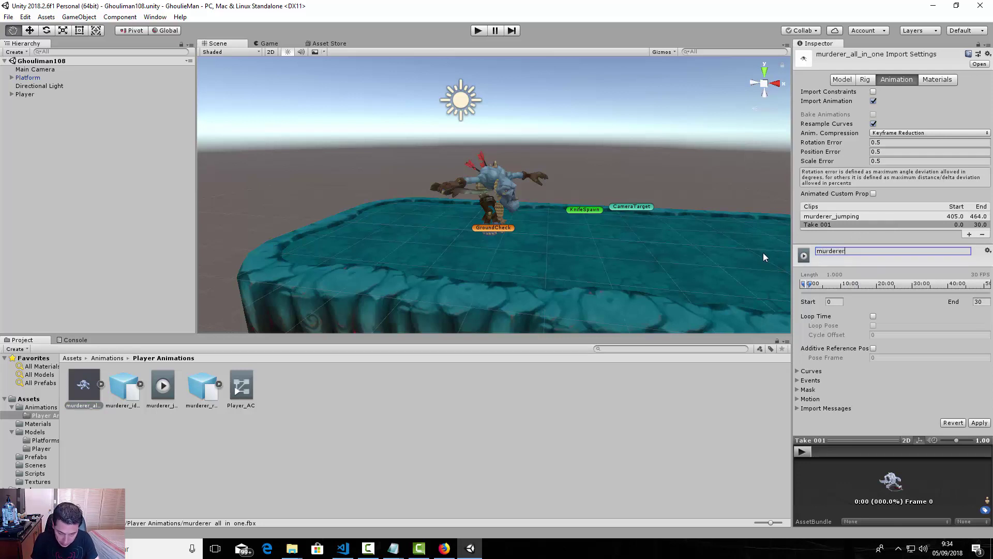
pyautogui.write('_attac')
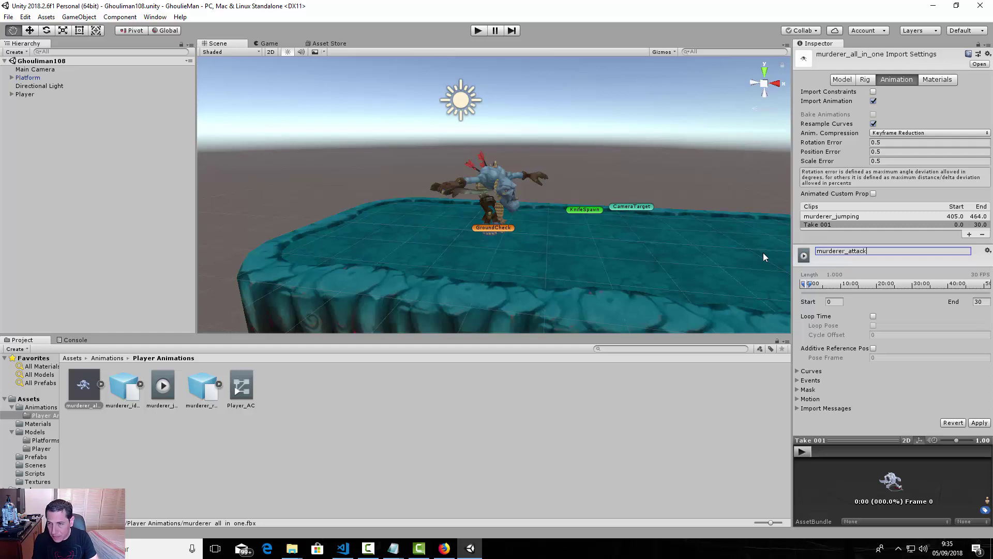
pyautogui.write('k')
pyautogui.press('Return')
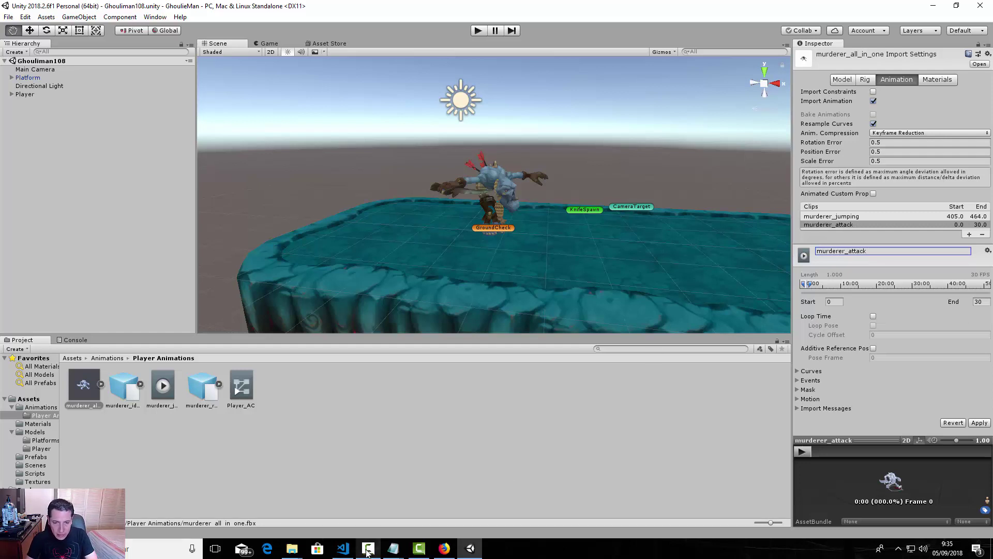
# Set the murderer_attack clip's end frame to 784 and start frame to 740, checking the slash range in the animation list
pyautogui.click(976, 302)
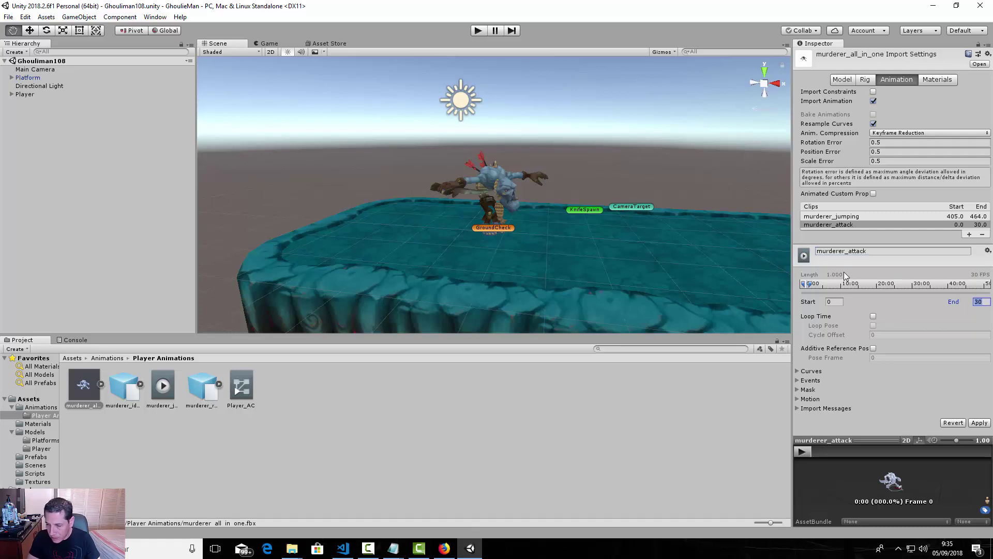
pyautogui.write('784')
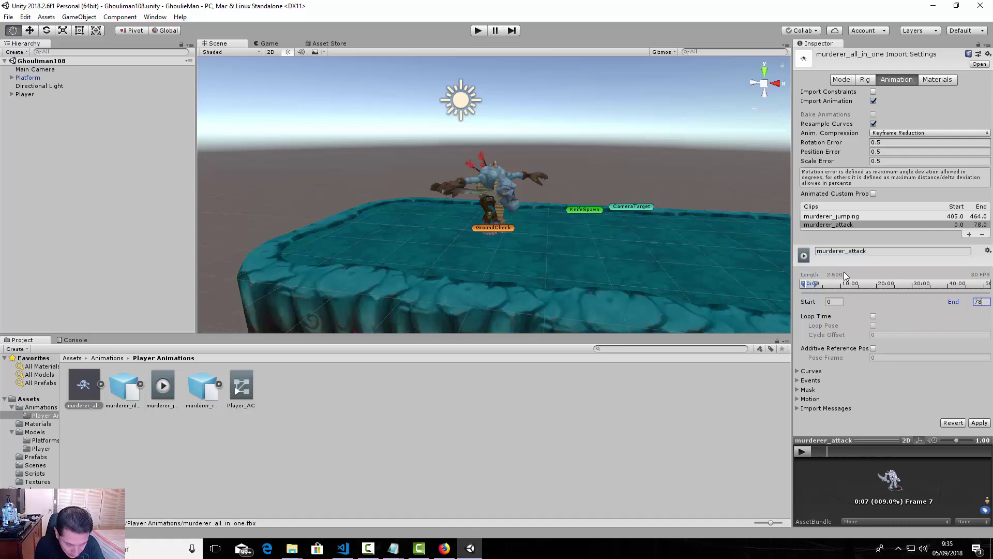
pyautogui.click(834, 303)
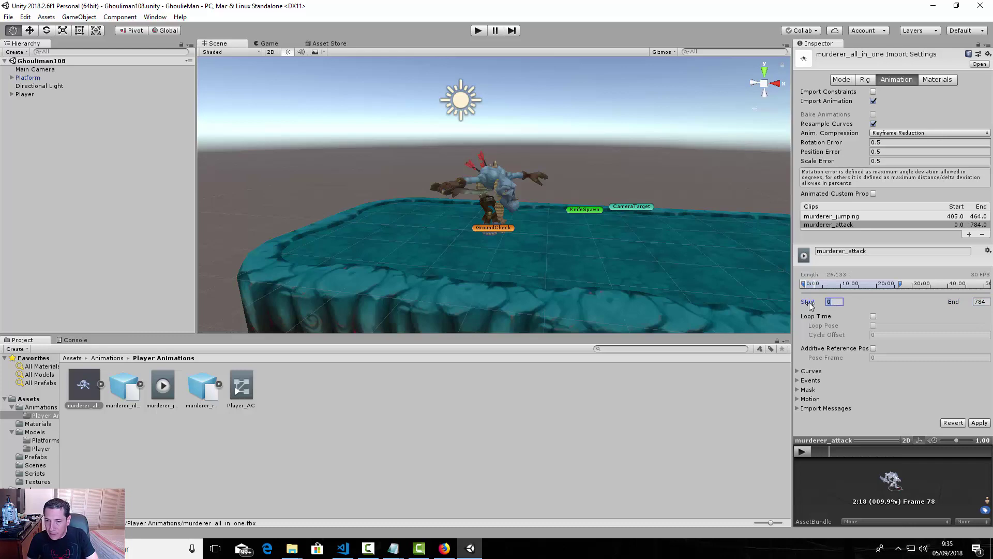
pyautogui.moveTo(394, 549)
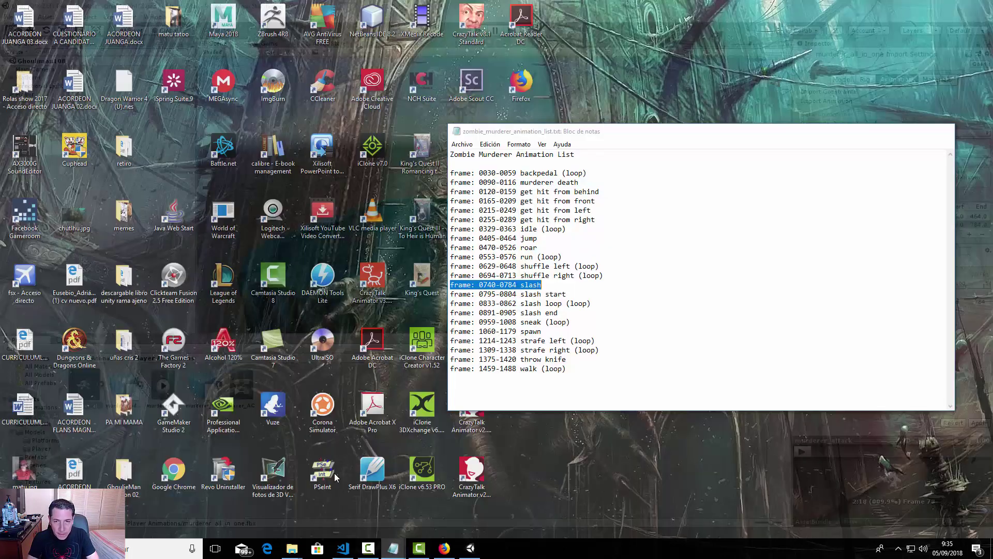
pyautogui.click(334, 473)
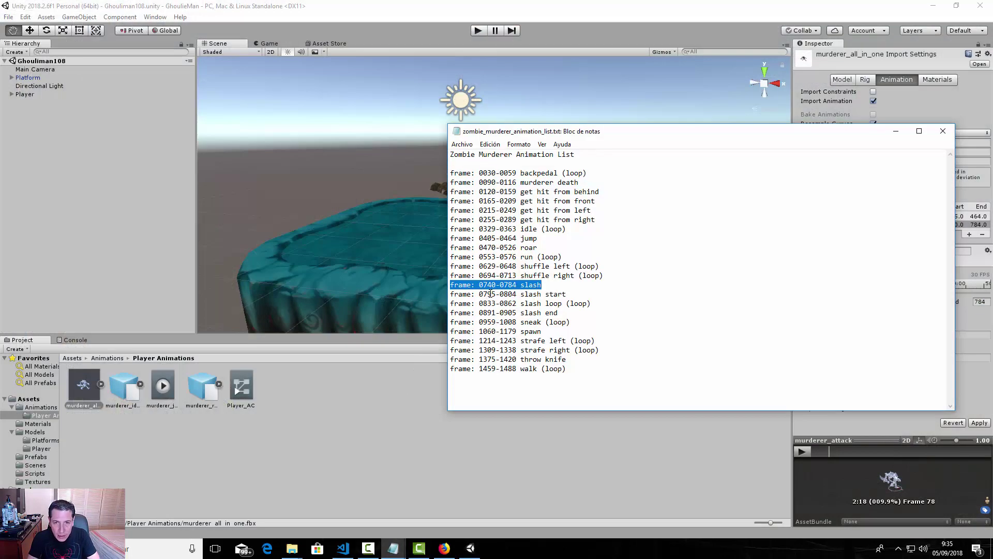
pyautogui.click(592, 22)
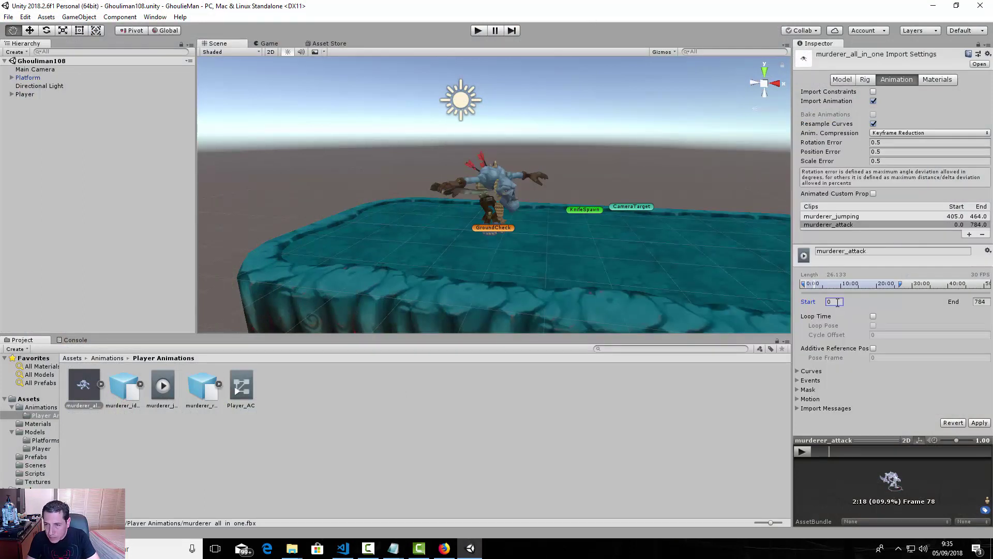
pyautogui.write('7')
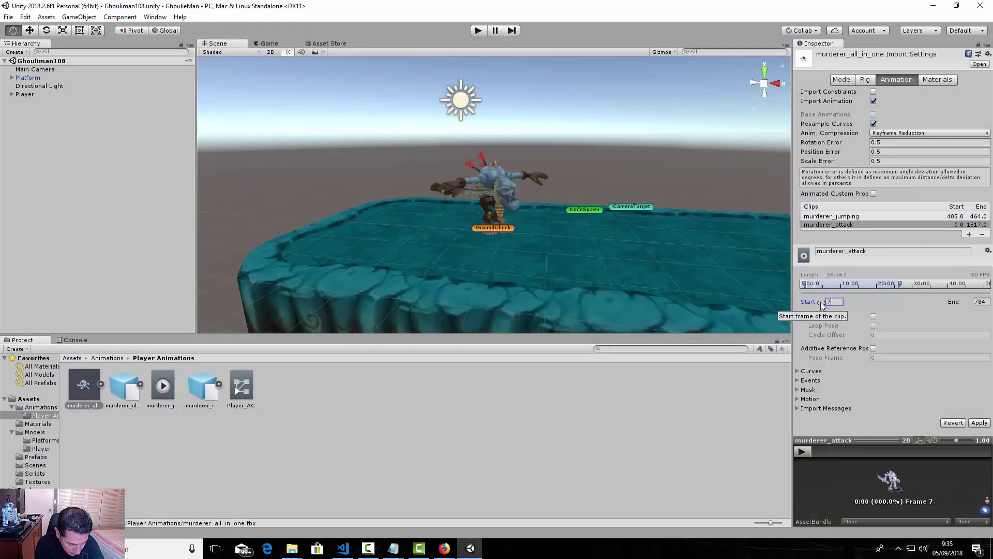
pyautogui.write('40')
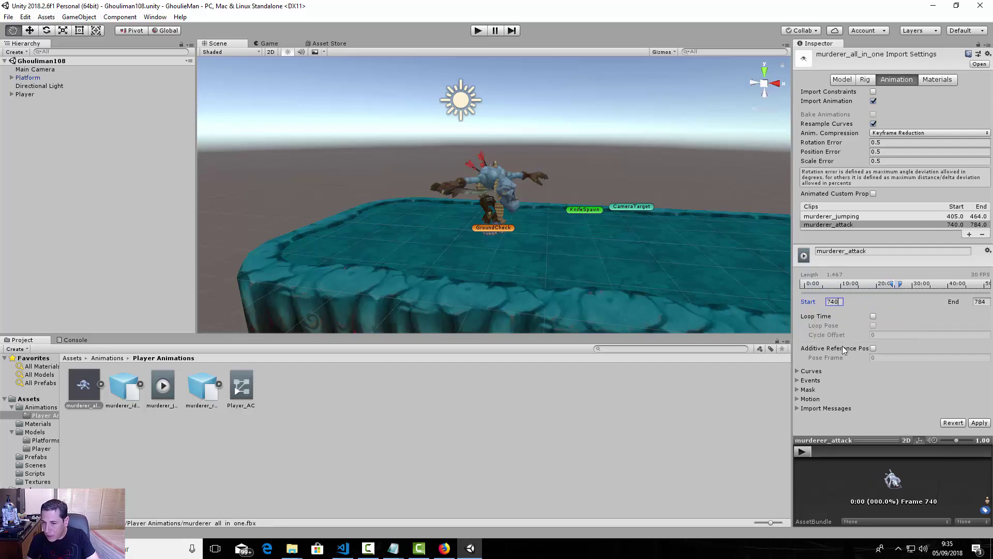
# Play the murderer_attack clip in the enlarged preview and apply the model's import settings
pyautogui.click(893, 440)
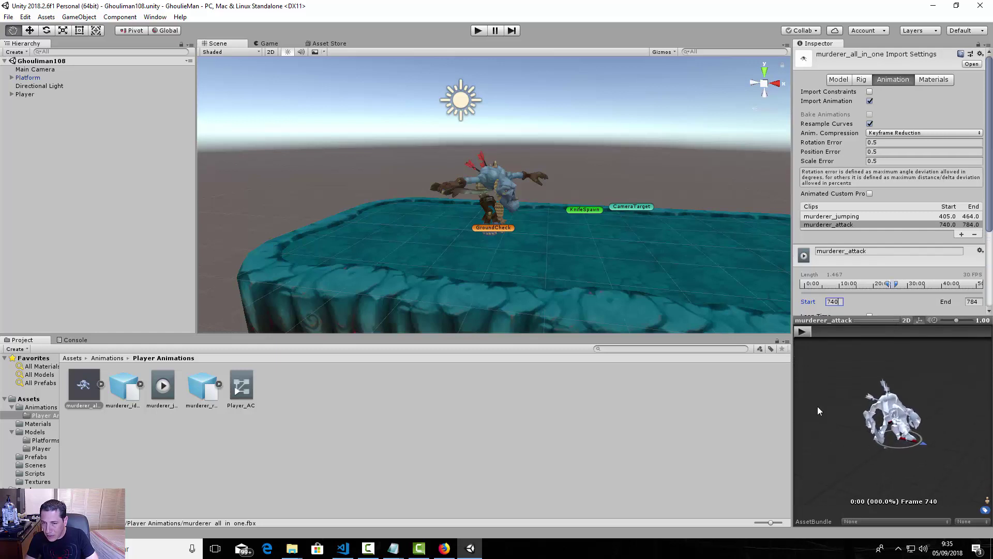
pyautogui.click(803, 332)
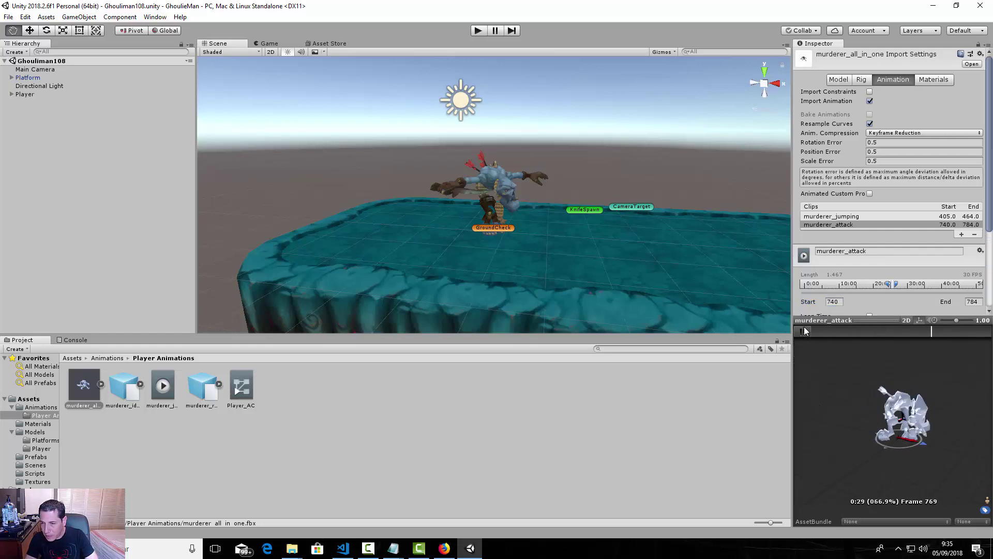
pyautogui.click(823, 320)
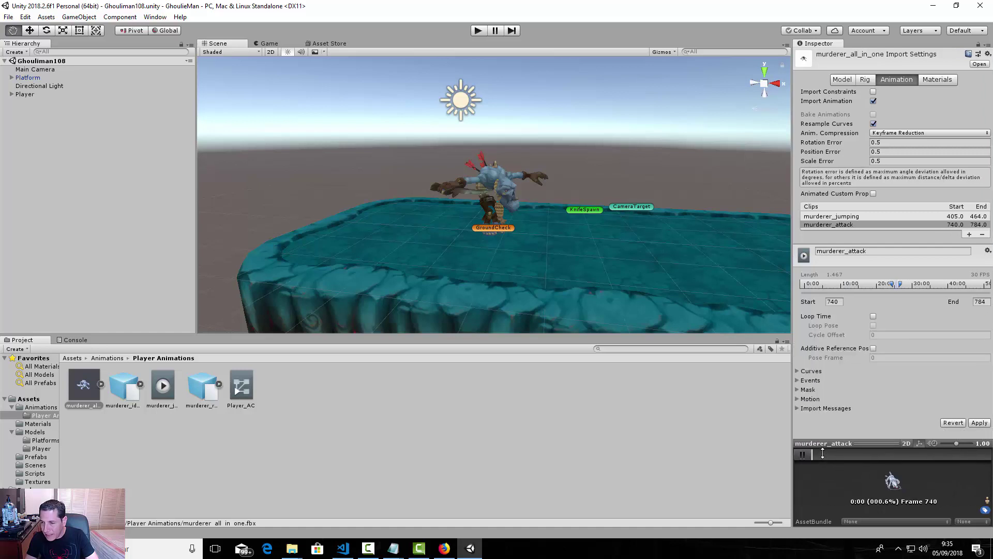
pyautogui.click(979, 423)
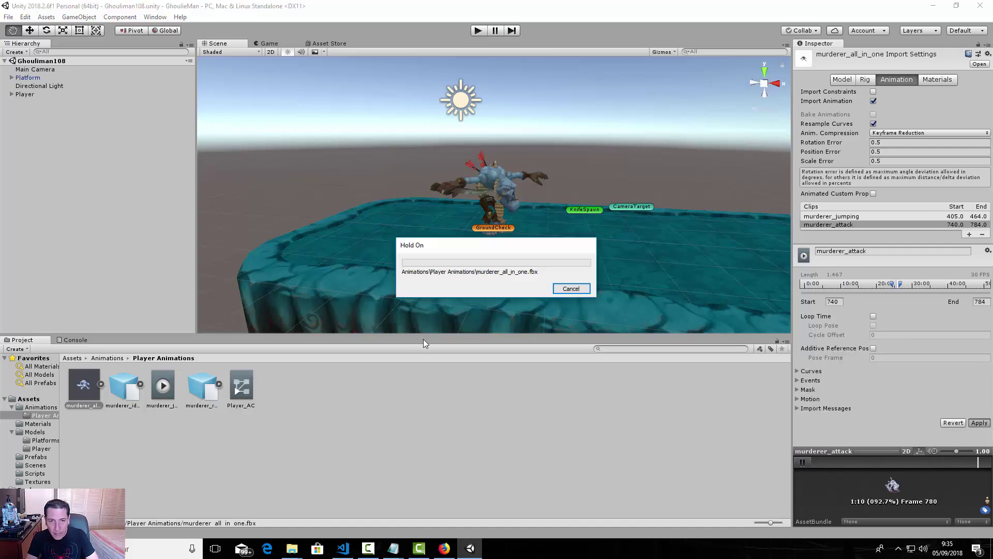
# Expand the murderer_all_in_one sub-assets with slightly larger thumbnails and examine the murderer_attack motion in an enlarged preview
pyautogui.click(101, 385)
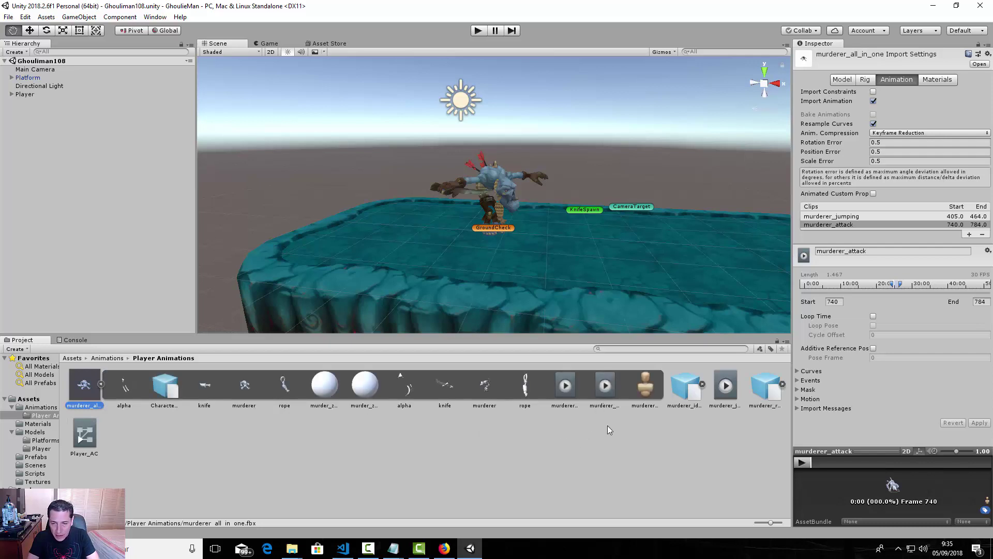
pyautogui.moveTo(772, 522); pyautogui.dragTo(775, 522)
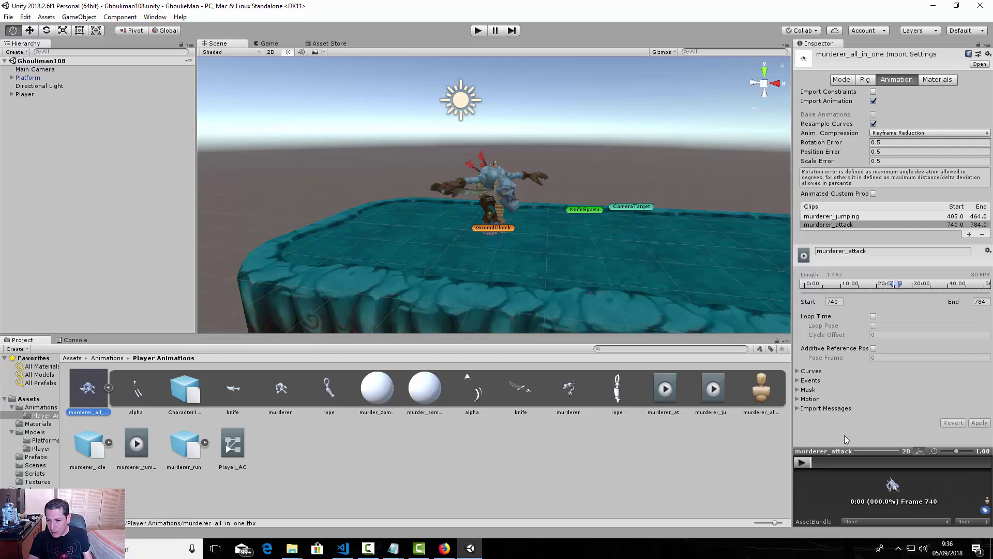
pyautogui.moveTo(869, 451); pyautogui.dragTo(863, 329)
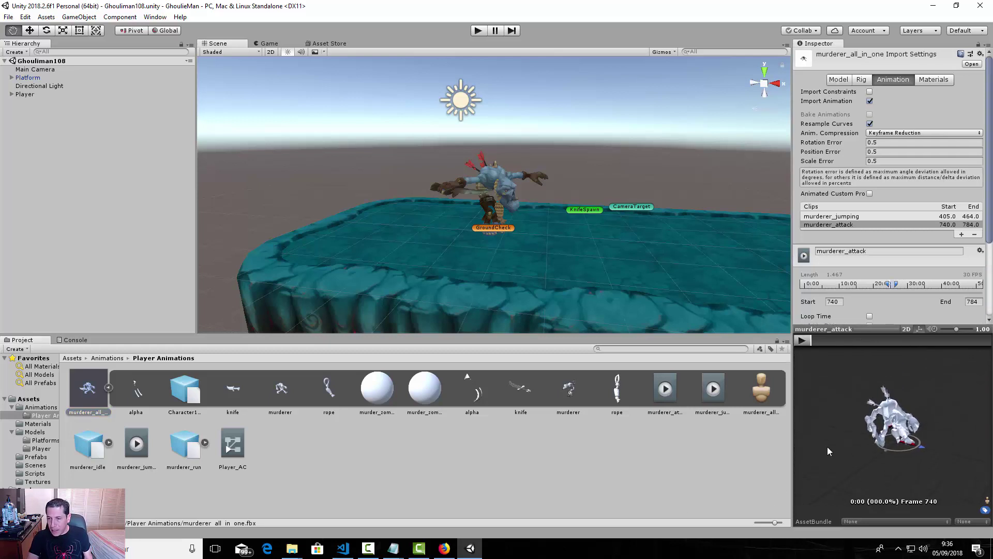
pyautogui.click(801, 340)
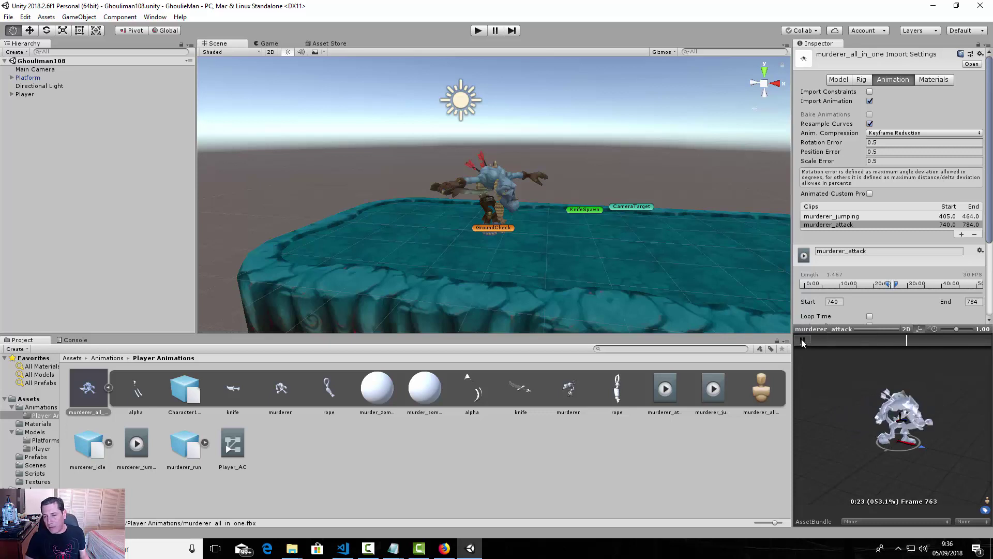
pyautogui.click(801, 339)
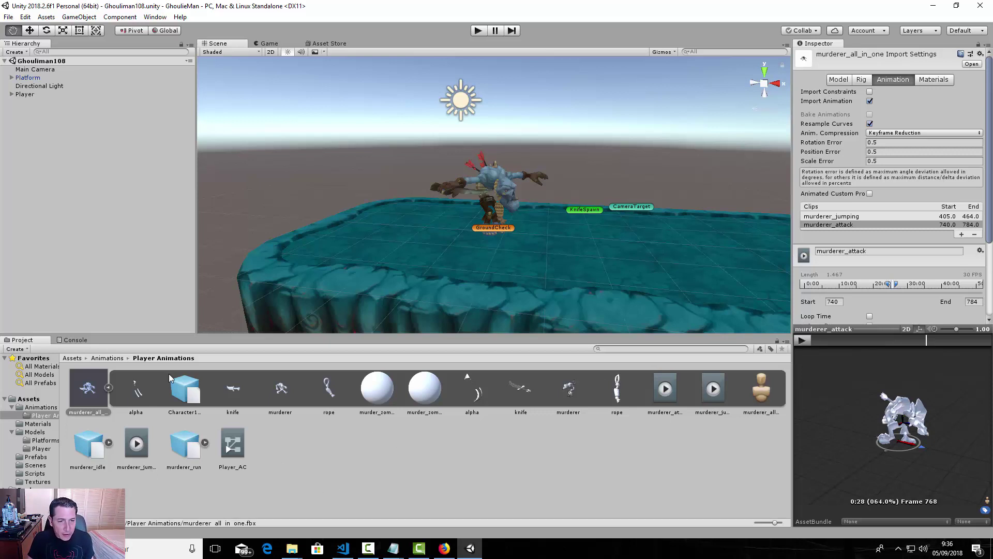
# Create an Avatar Mask named PlayerAttack in the Player Animations folder
pyautogui.rightClick(362, 455)
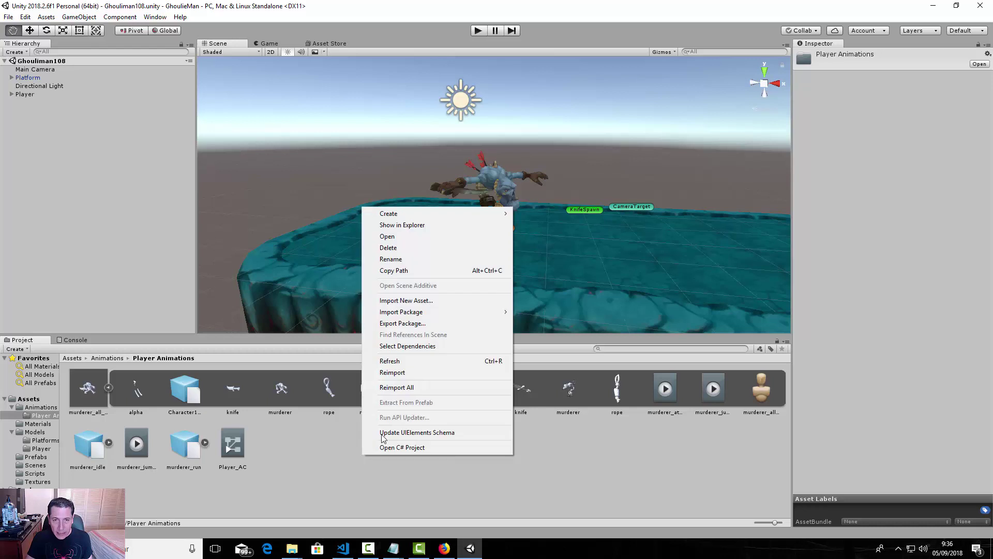
pyautogui.moveTo(477, 215)
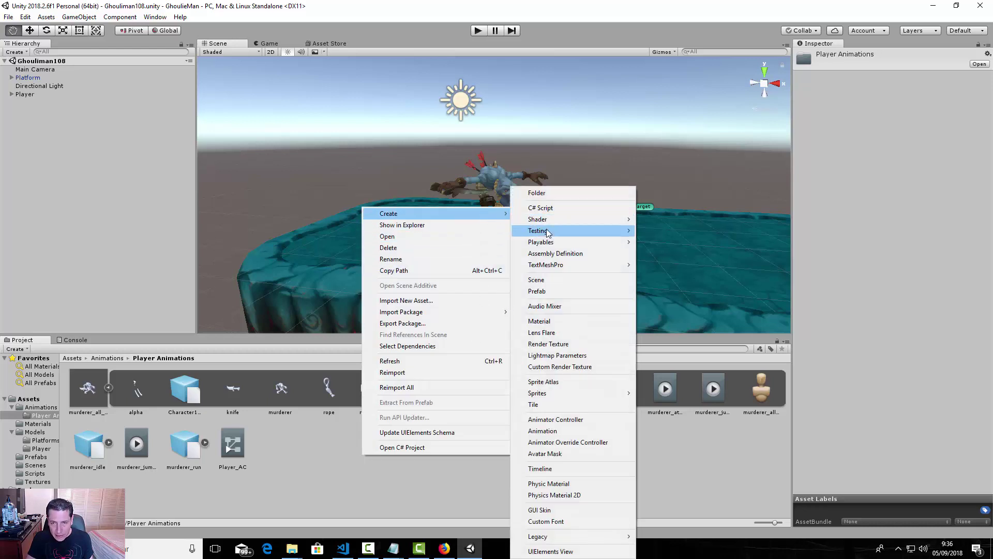
pyautogui.moveTo(549, 233)
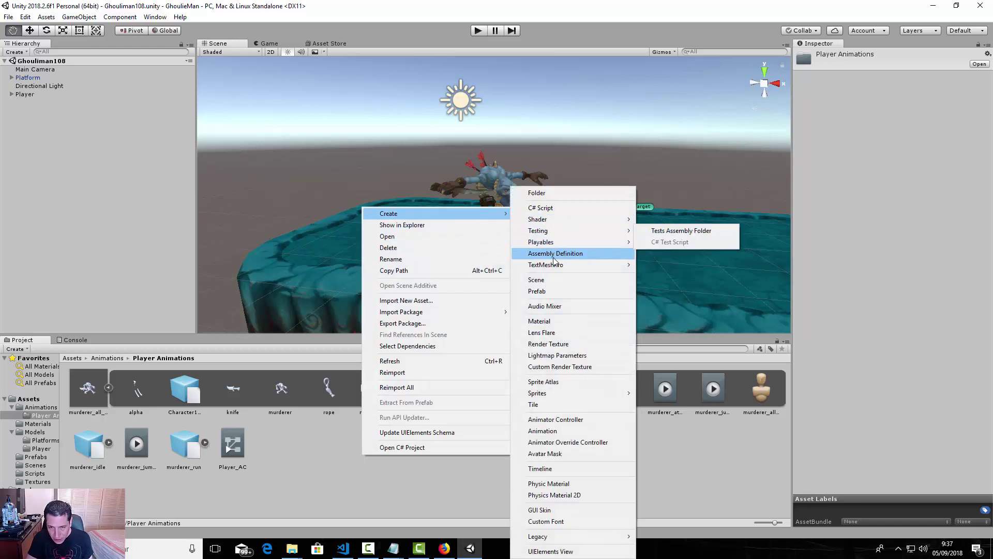
pyautogui.click(554, 456)
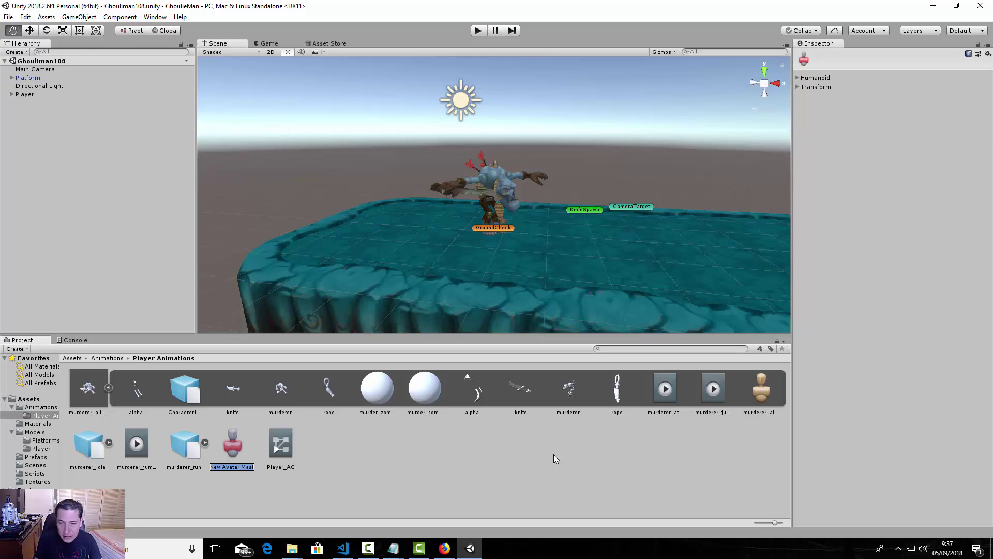
pyautogui.write('PlayerAtt')
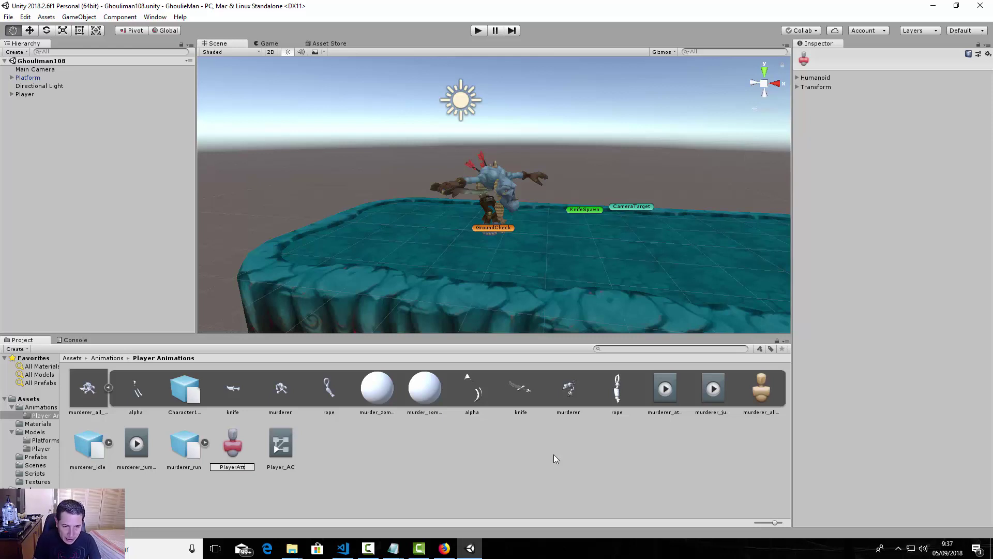
pyautogui.write('ack')
pyautogui.press('Return')
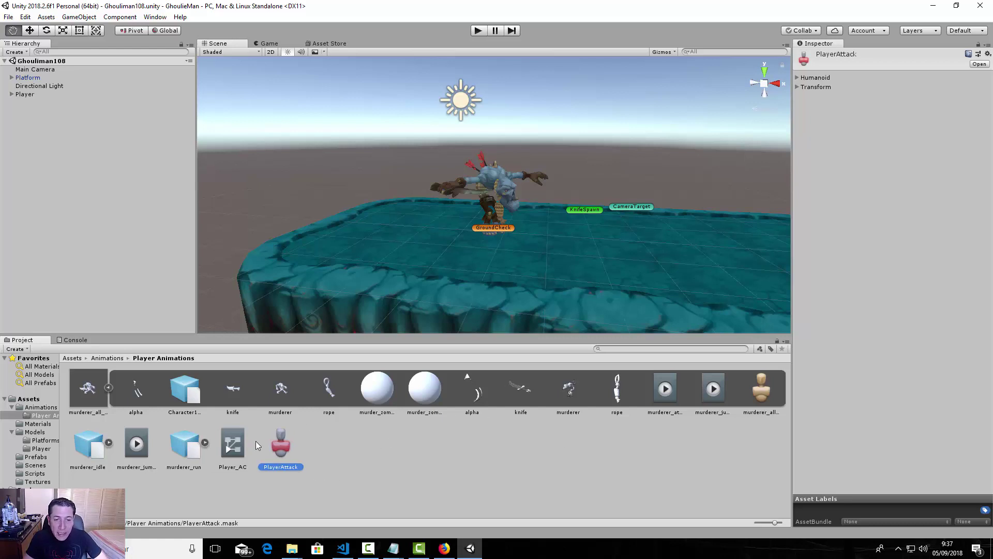
# Import the skeleton from zombie_murdererAvatar into the PlayerAttack mask's Transform section
pyautogui.click(798, 87)
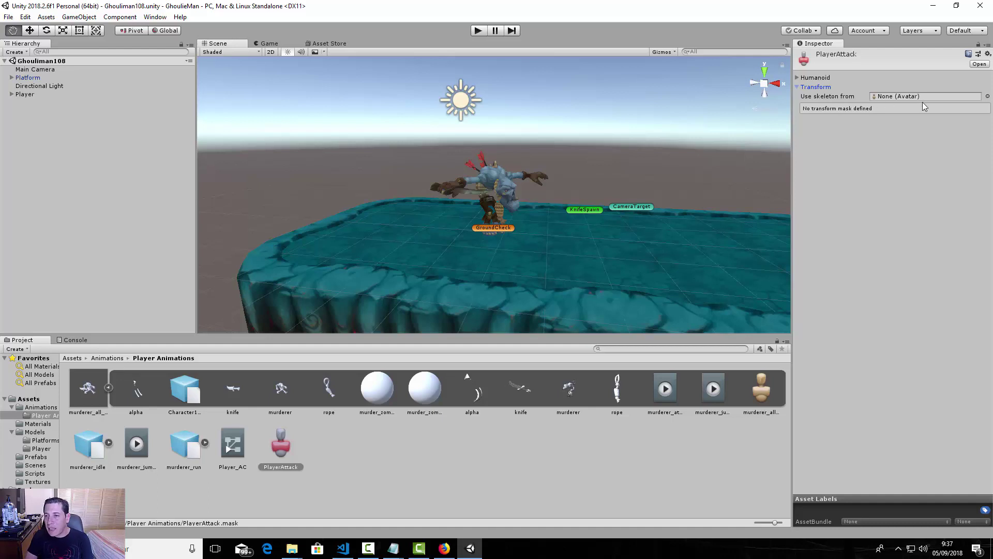
pyautogui.click(988, 97)
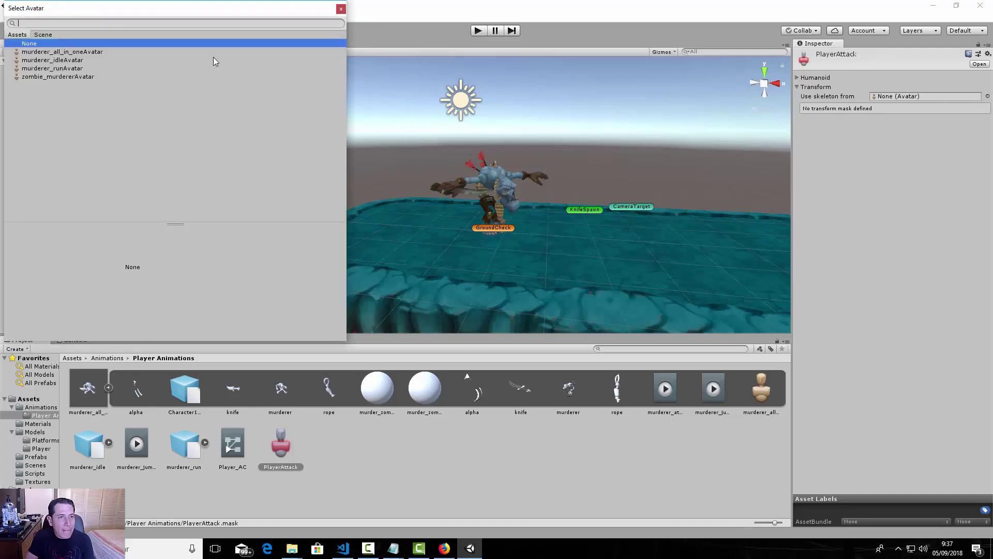
pyautogui.click(63, 76)
pyautogui.click(341, 9)
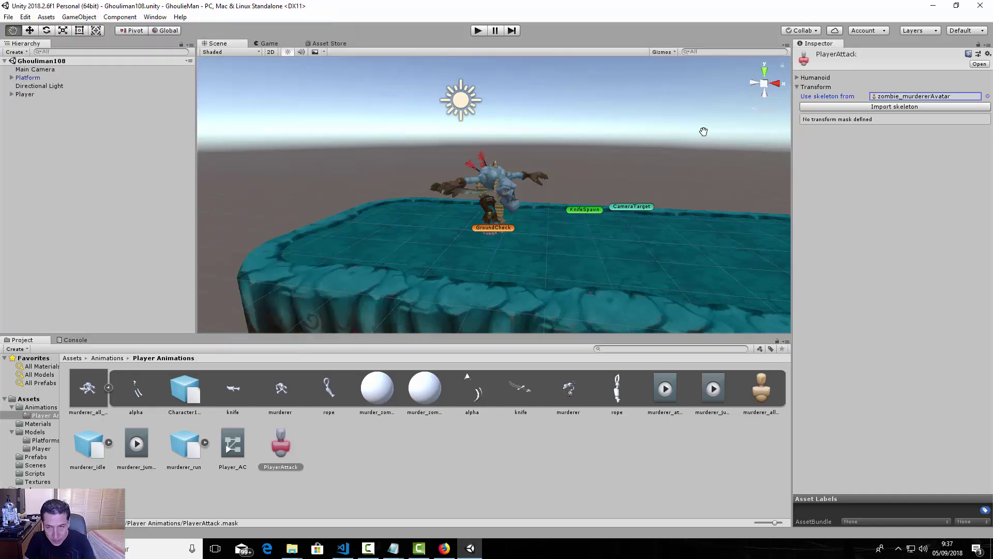
pyautogui.click(882, 107)
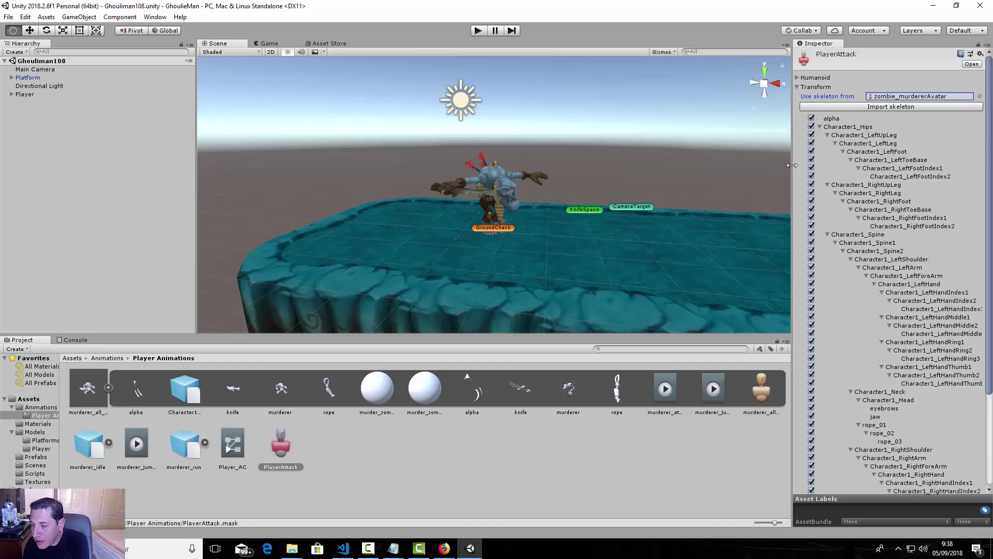
# Exclude the Character1_LeftLeg, Character1_RightLeg and Character1_Neck bone hierarchies from the PlayerAttack mask
pyautogui.click(811, 144)
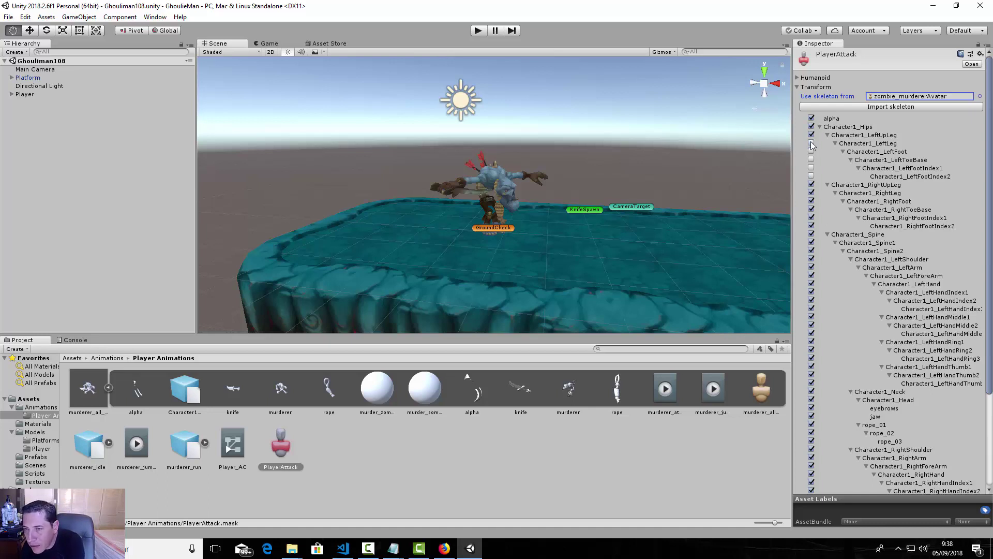
pyautogui.click(811, 193)
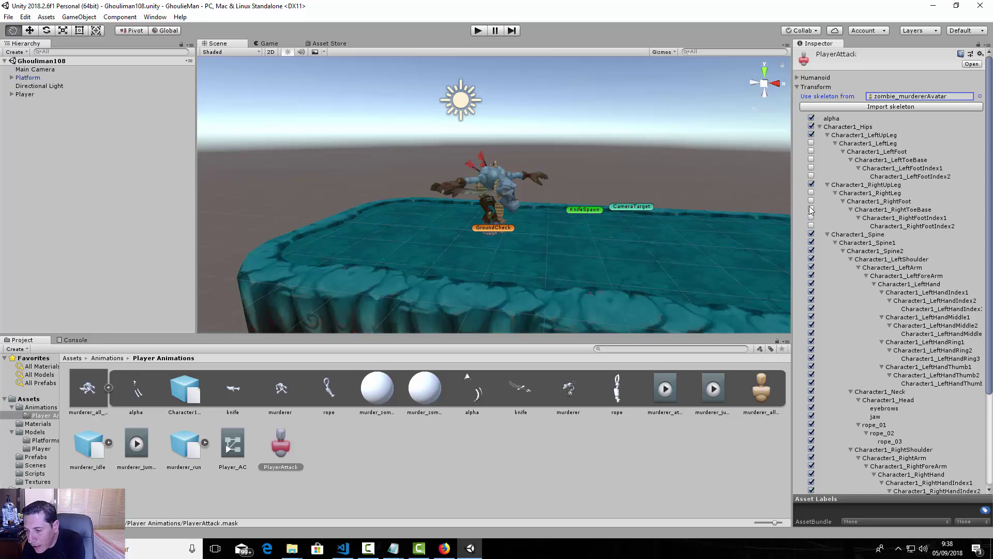
pyautogui.scroll(-3, 852, 227)
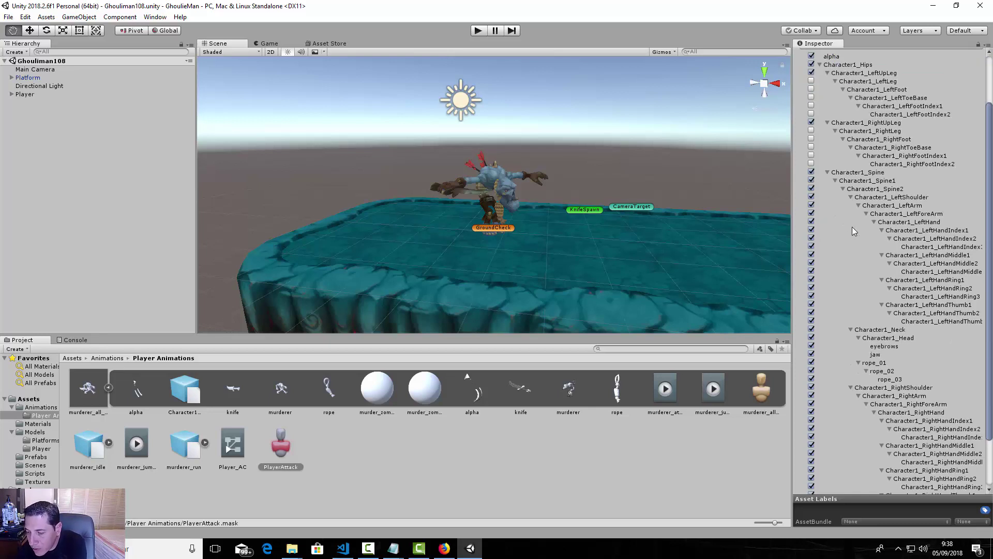
pyautogui.click(811, 330)
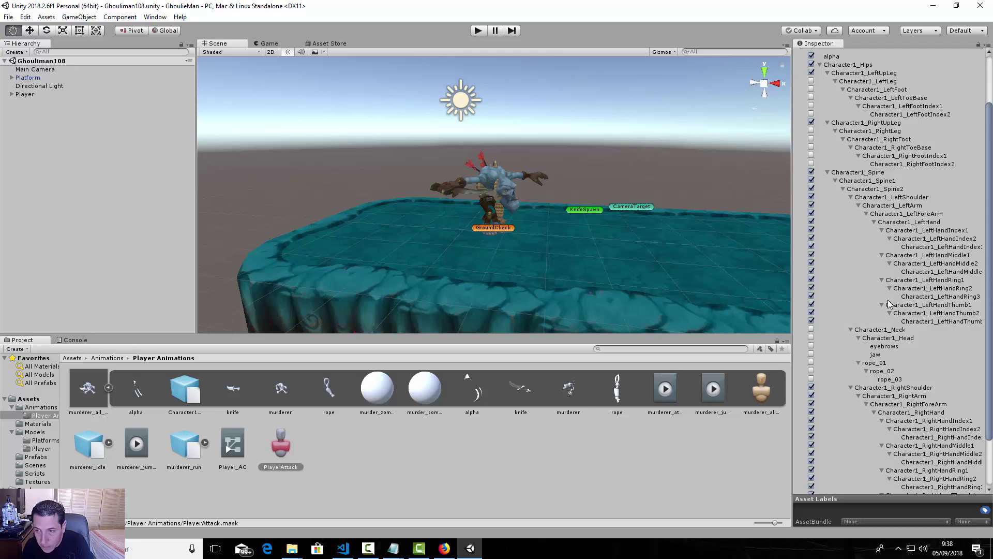
# Open the Player object's animation controller in the Animator window
pyautogui.click(27, 94)
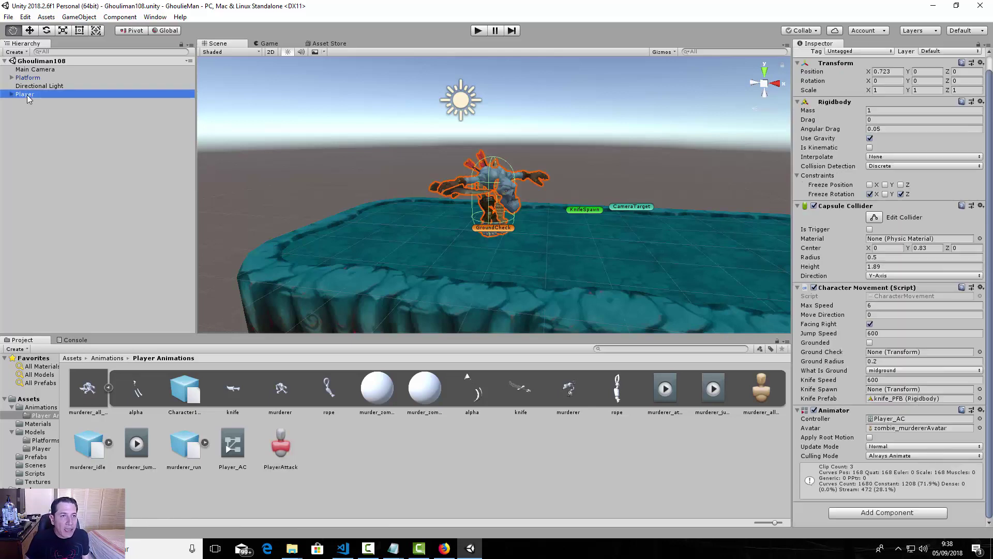
pyautogui.click(154, 17)
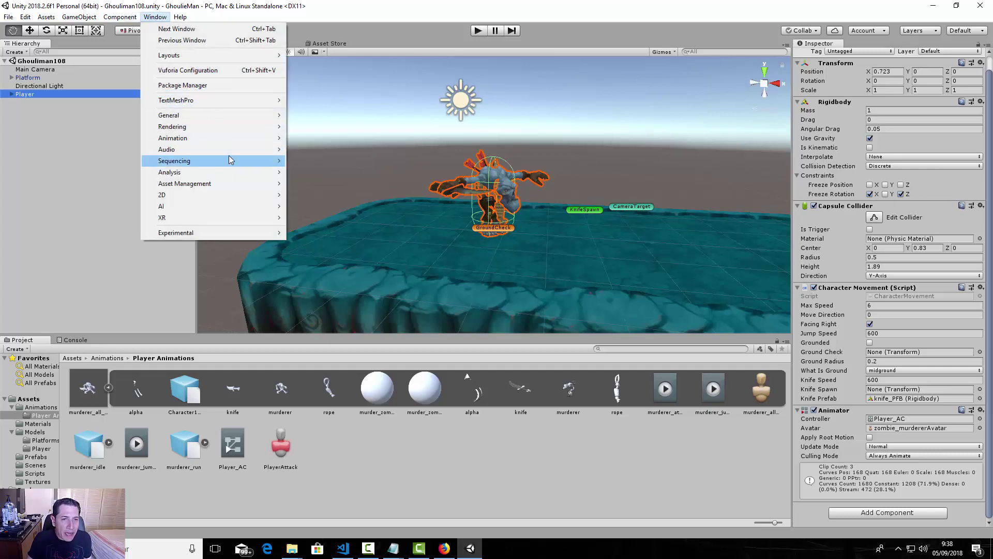
pyautogui.moveTo(235, 139)
pyautogui.click(308, 149)
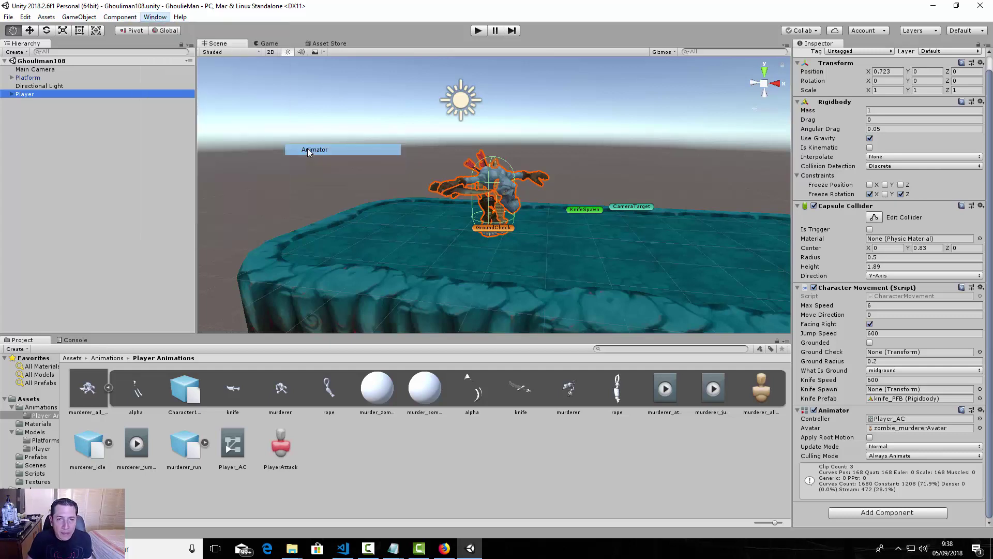
pyautogui.moveTo(570, 220); pyautogui.dragTo(576, 268, button='middle')
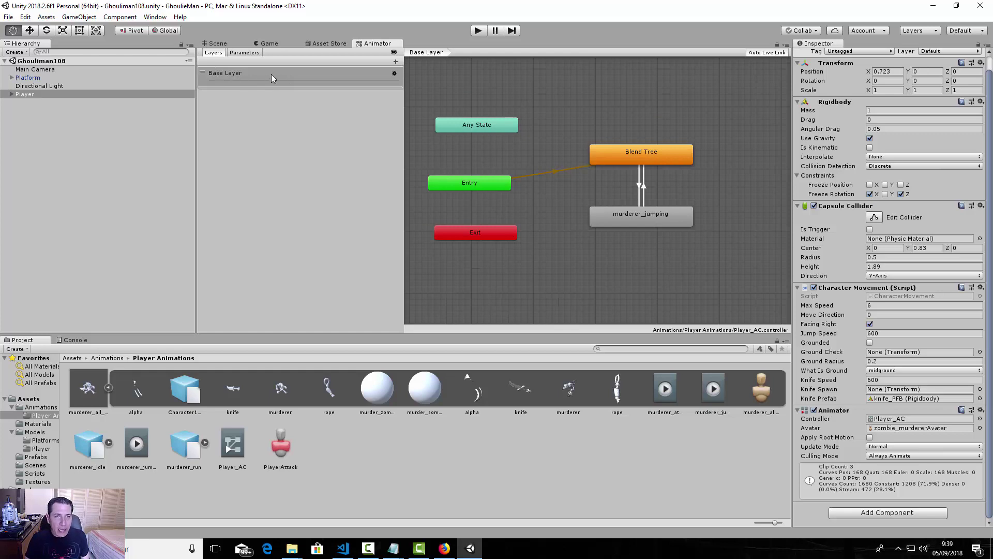
# Add a new layer named Attack to the Player_AC controller
pyautogui.click(396, 63)
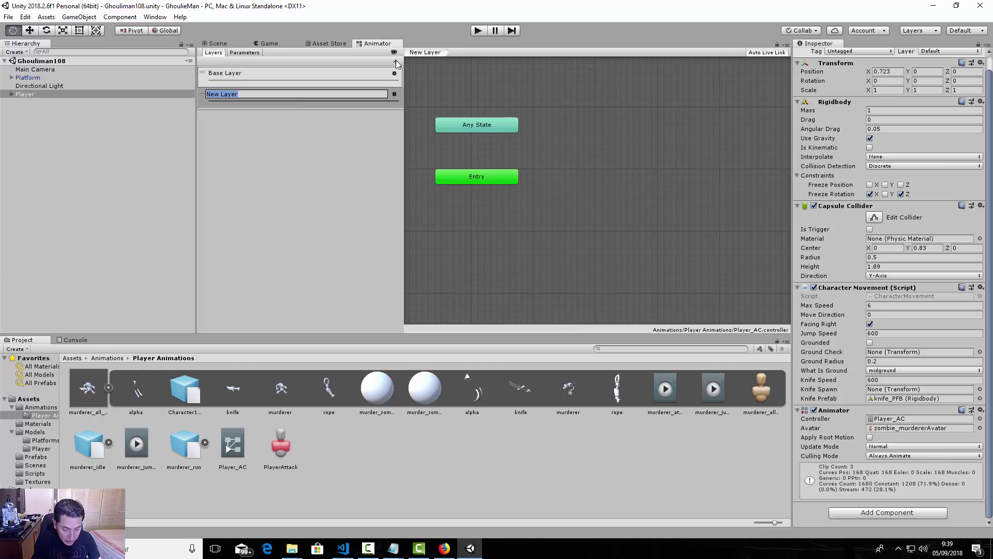
pyautogui.write('A')
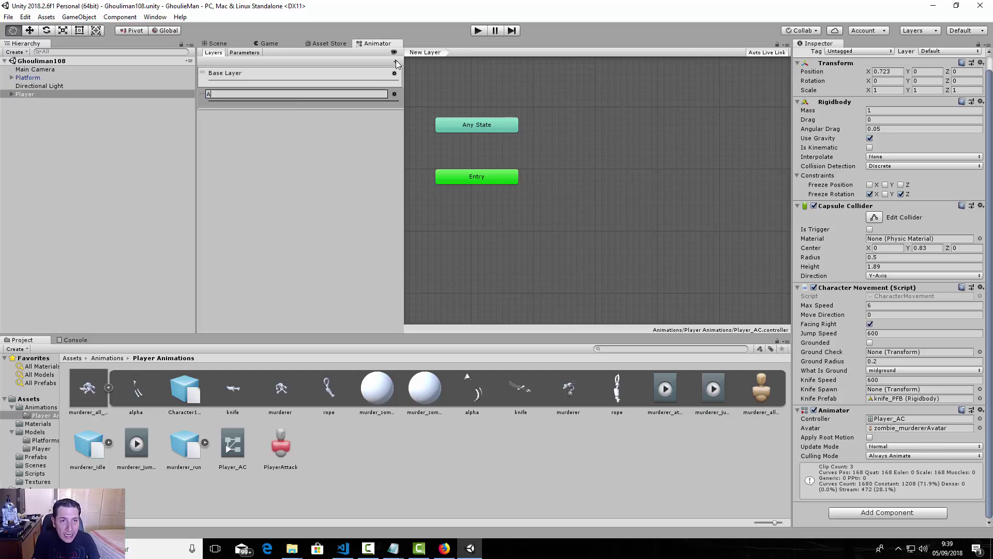
pyautogui.write('ttack')
pyautogui.press('Return')
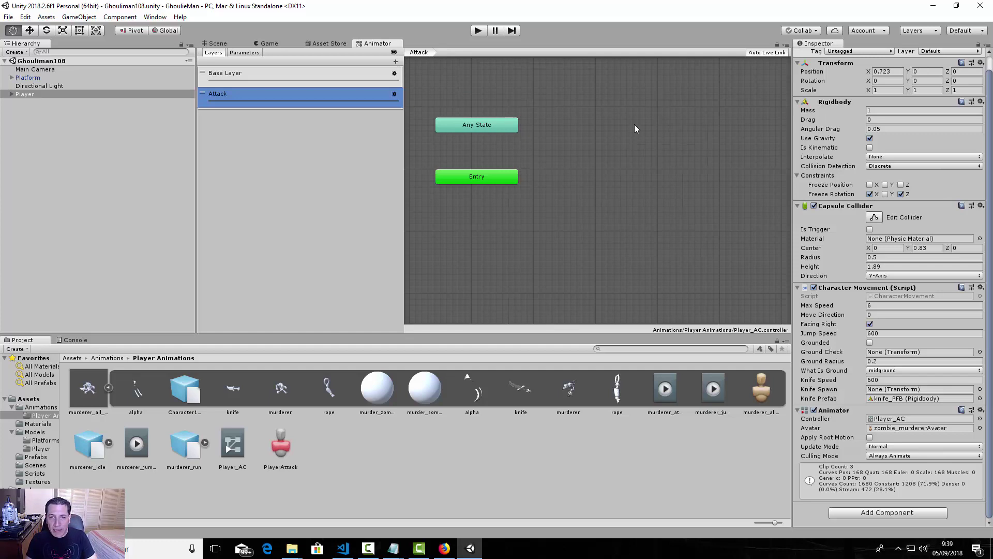
# Compare the Base Layer graph with the Attack layer, and move the Attack layer's Exit node beneath Entry
pyautogui.doubleClick(237, 73)
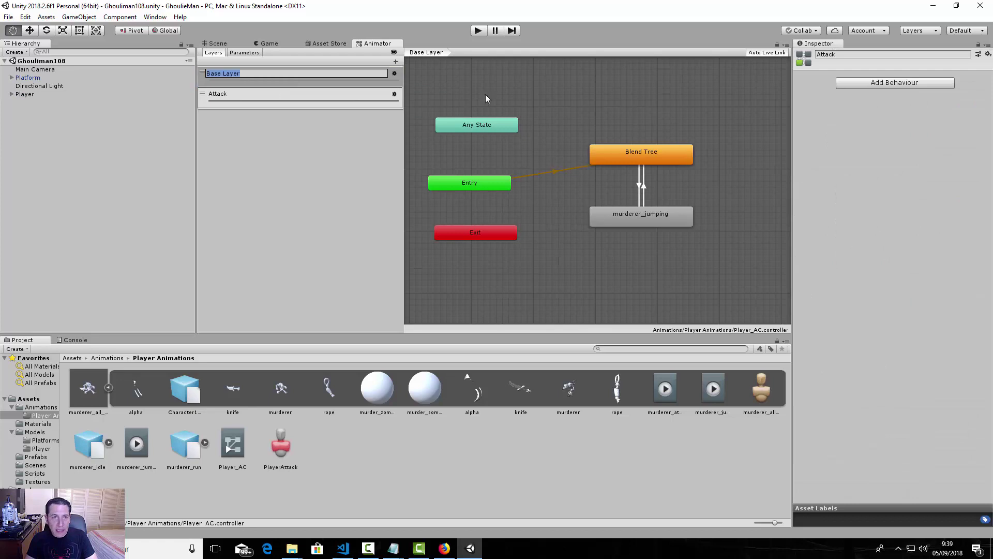
pyautogui.click(236, 93)
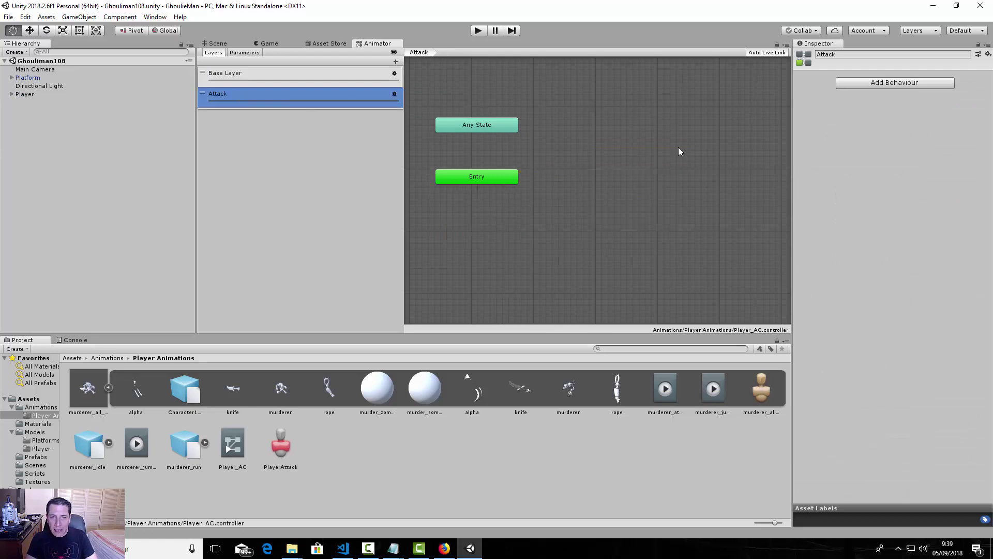
pyautogui.scroll(-5, 616, 139)
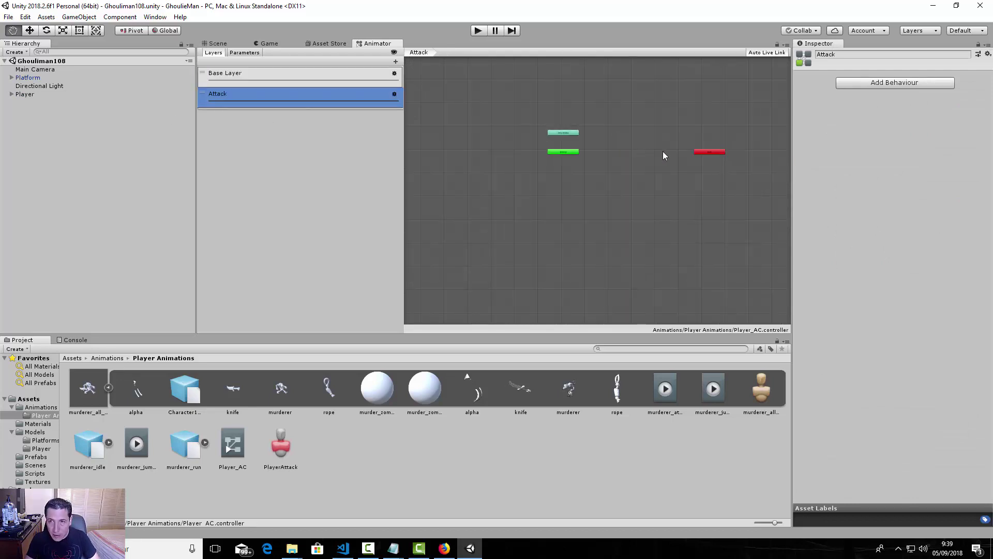
pyautogui.moveTo(712, 152); pyautogui.dragTo(570, 174)
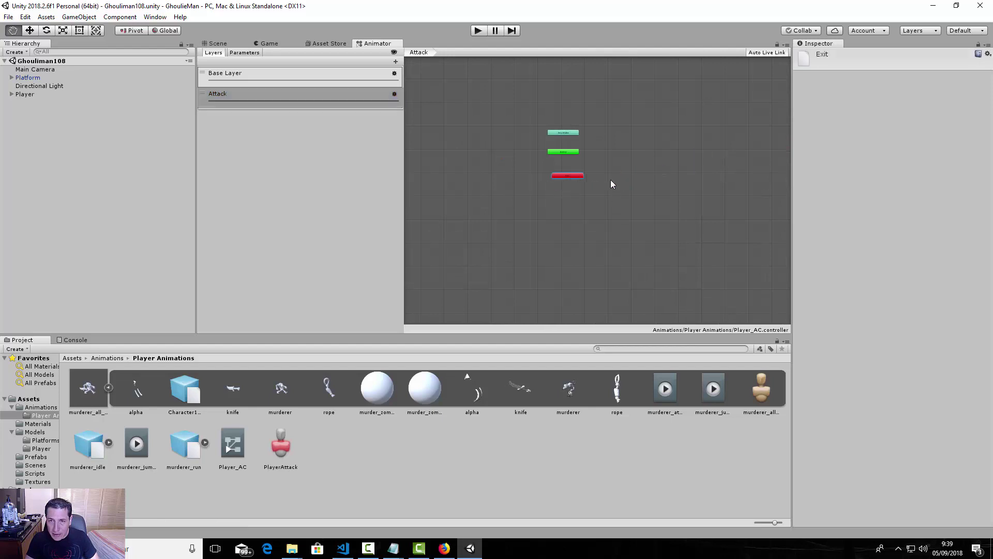
pyautogui.scroll(4, 623, 179)
pyautogui.scroll(1, 623, 178)
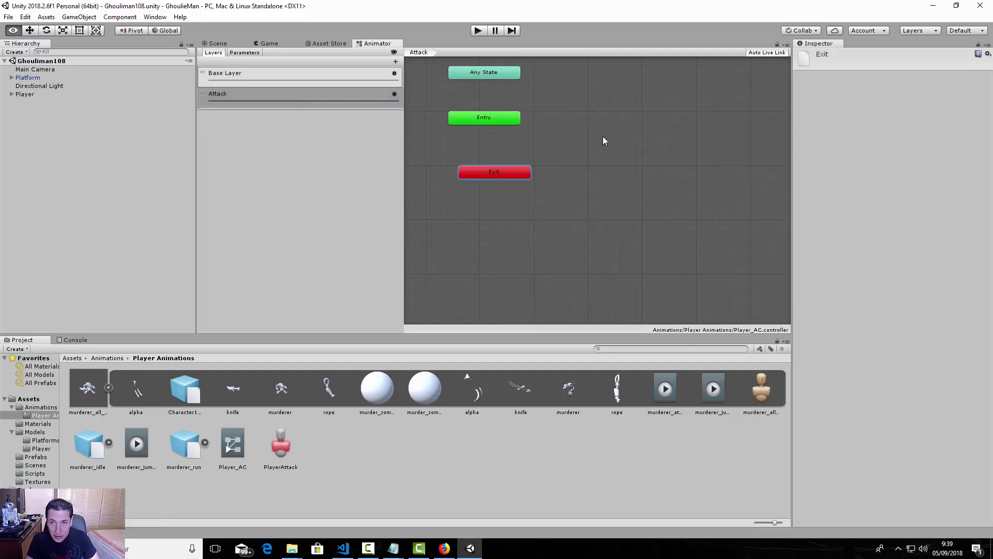
pyautogui.keyDown('alt'); pyautogui.moveTo(603, 135); pyautogui.dragTo(620, 194); pyautogui.keyUp('alt')
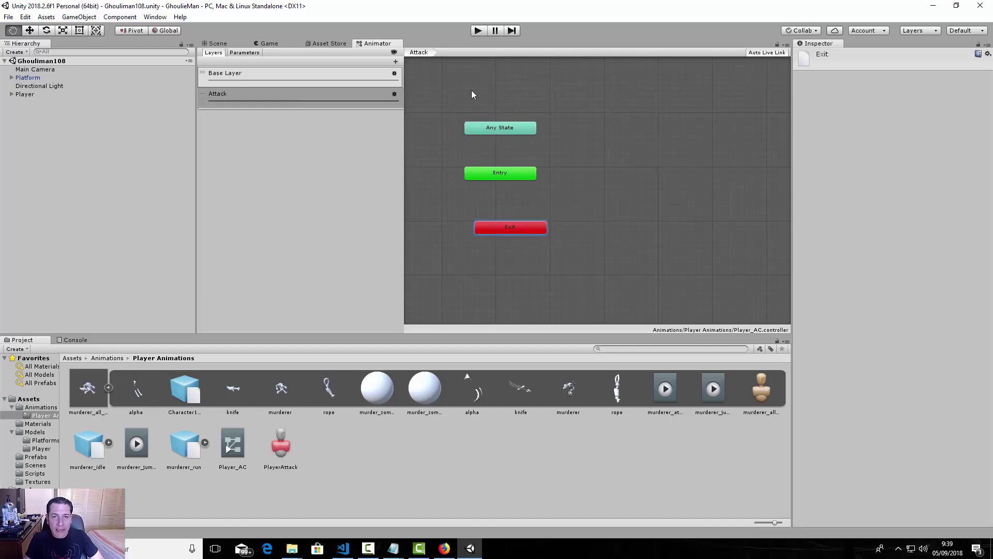
# Assign the PlayerAttack mask to the Attack layer and set the layer's weight to 1
pyautogui.click(394, 95)
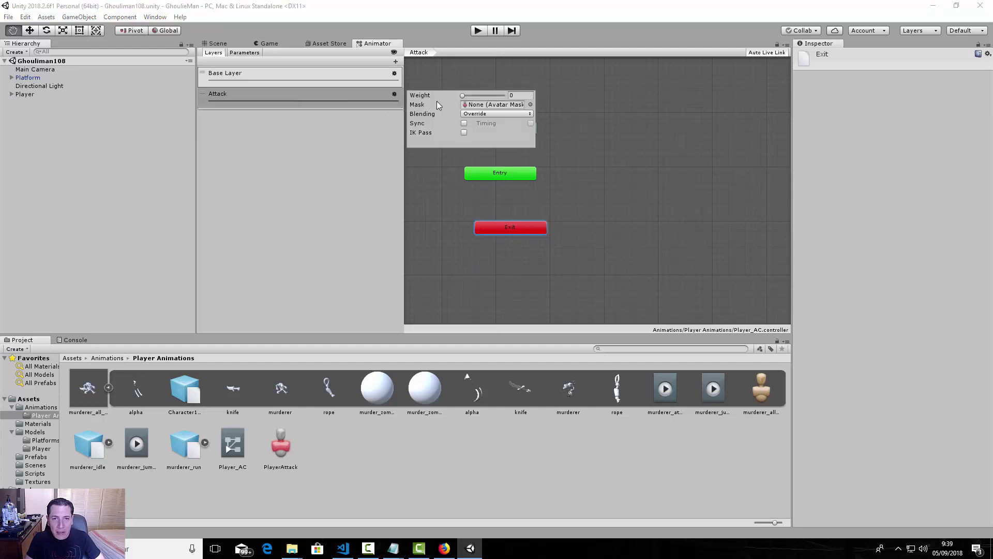
pyautogui.click(531, 105)
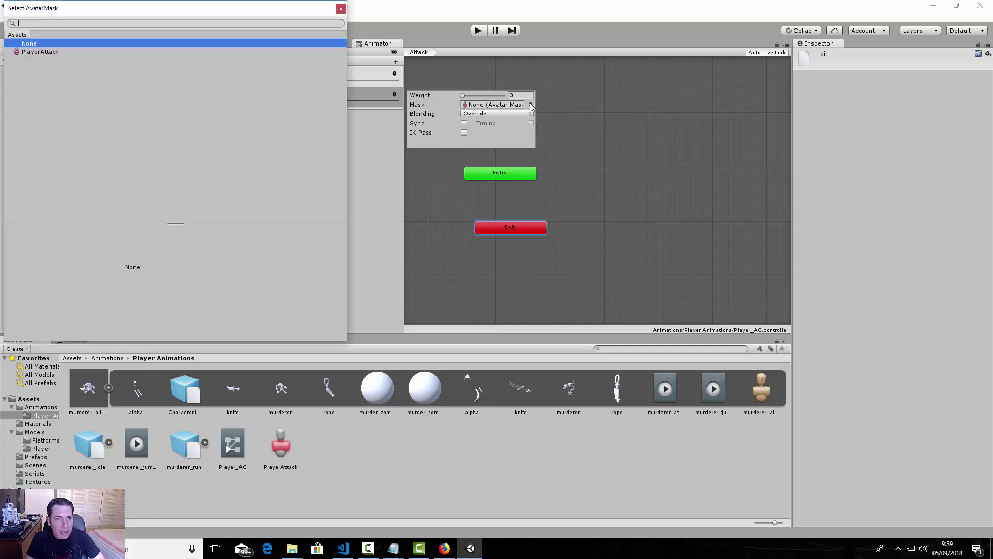
pyautogui.click(48, 51)
pyautogui.doubleClick(48, 51)
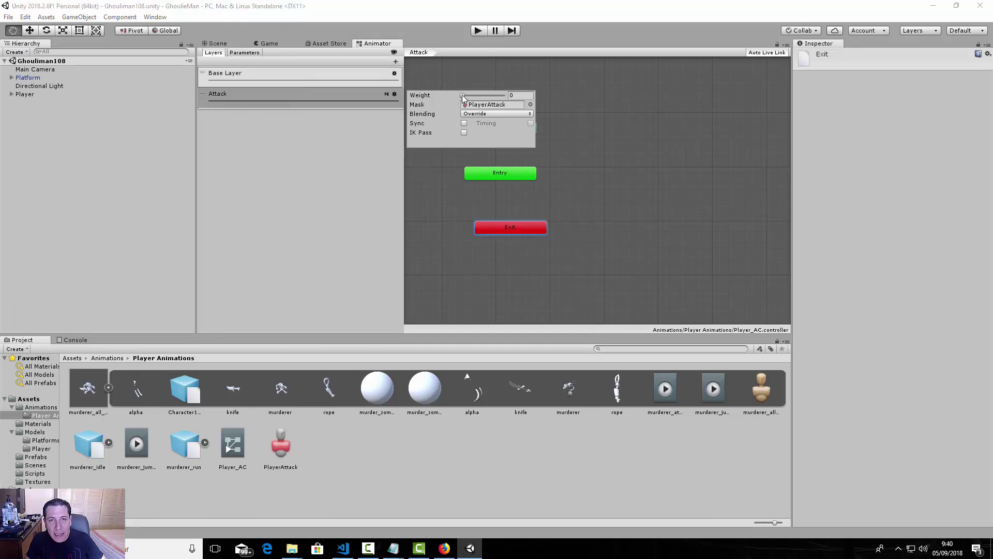
pyautogui.moveTo(463, 96); pyautogui.dragTo(539, 108)
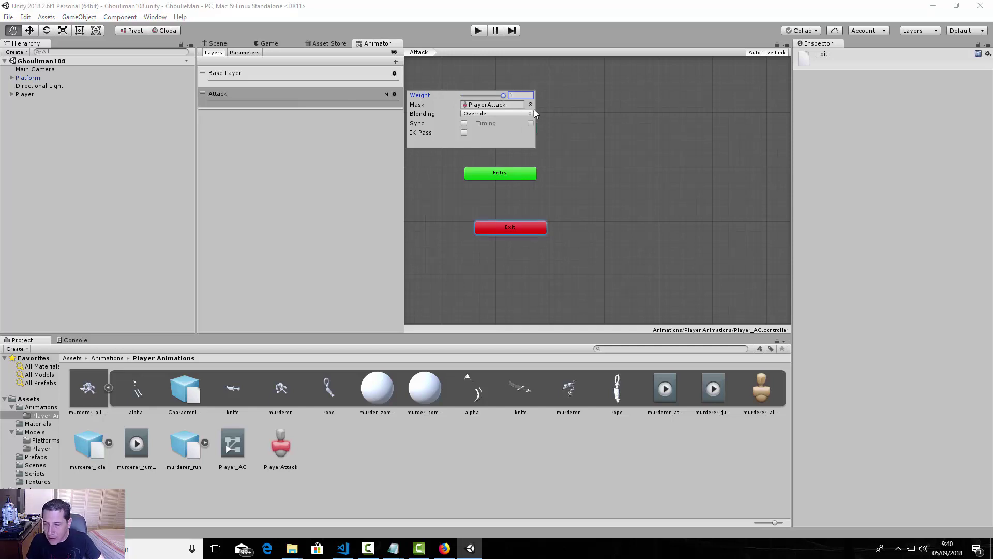
pyautogui.click(600, 155)
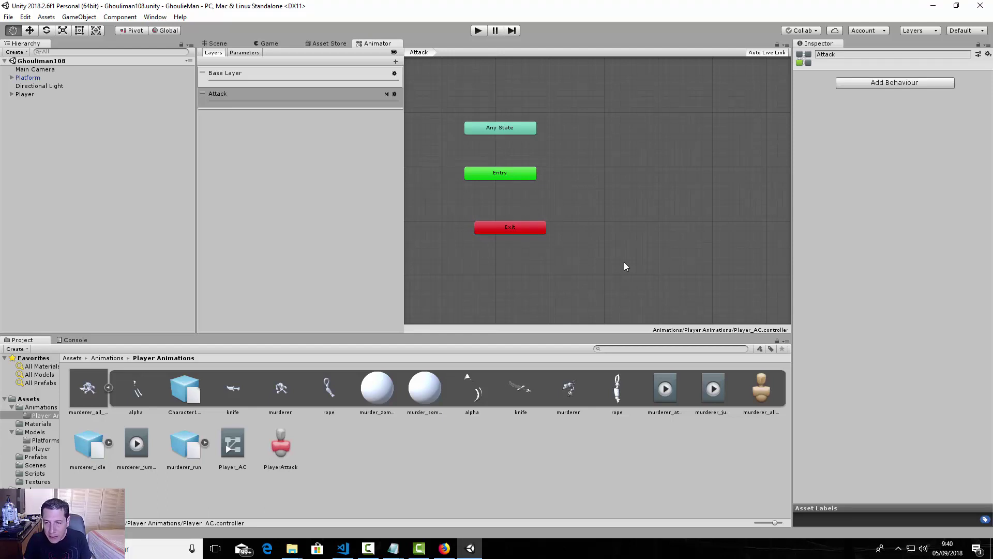
# Add the murderer_attack clip as a state in the Attack layer and create a trigger parameter named attacking
pyautogui.moveTo(662, 389); pyautogui.dragTo(622, 146)
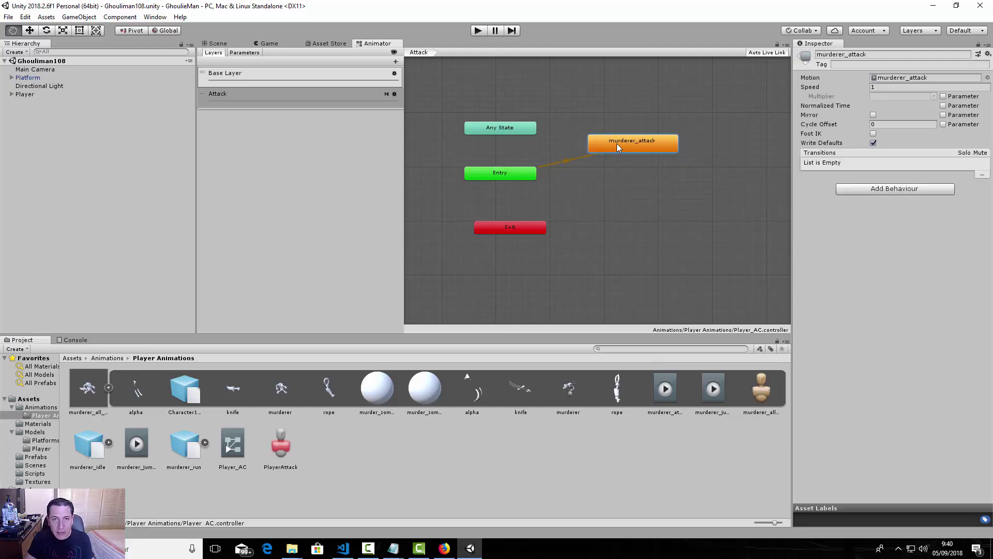
pyautogui.click(245, 54)
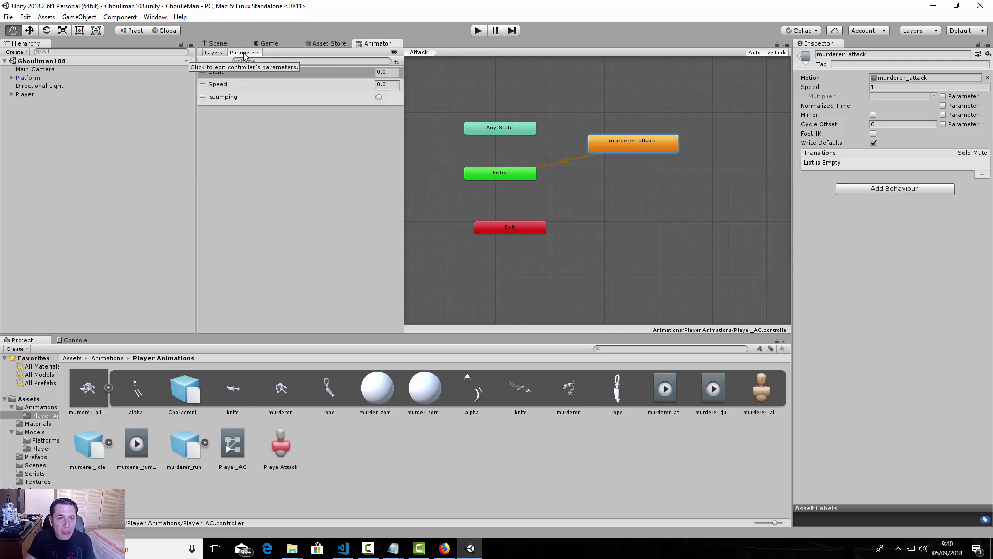
pyautogui.click(396, 62)
pyautogui.click(411, 108)
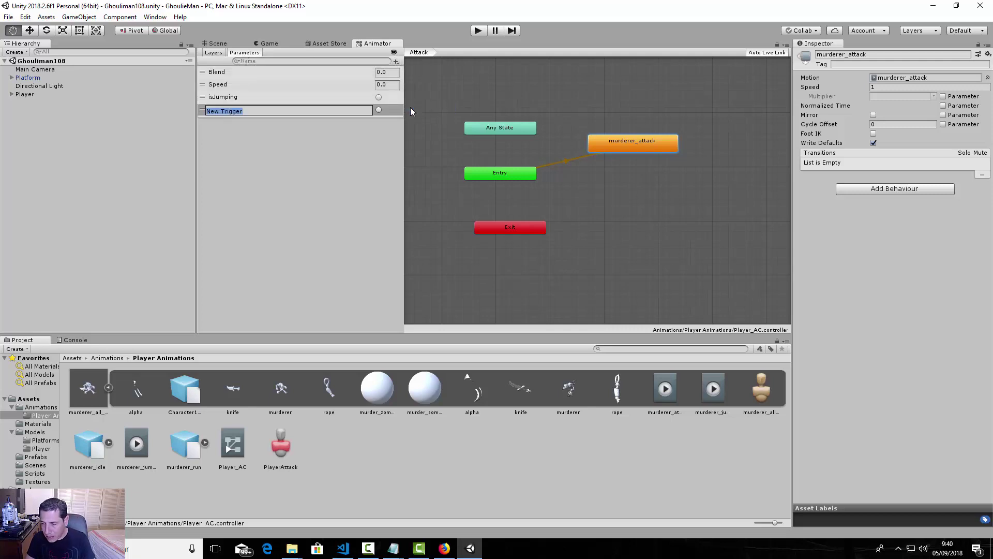
pyautogui.write('attacking')
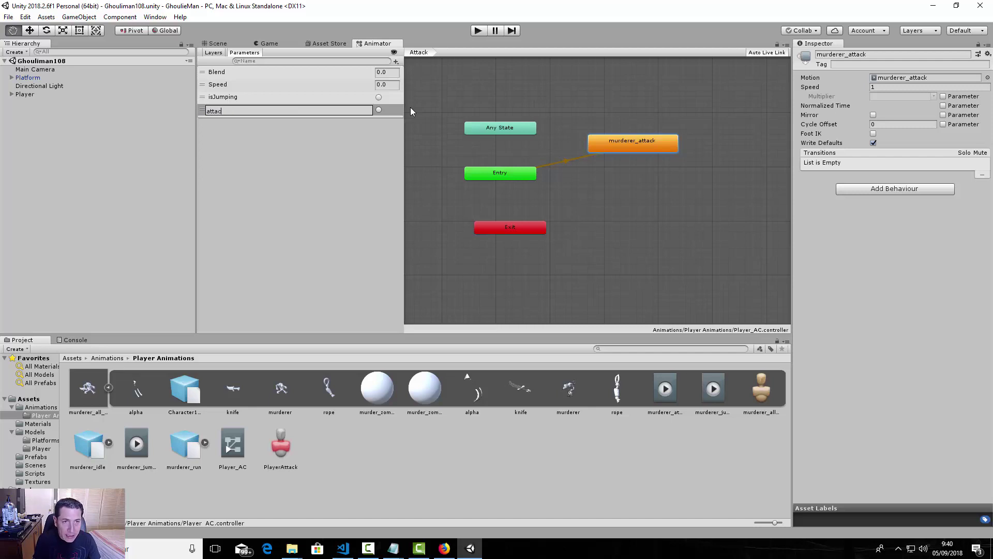
pyautogui.press('Return')
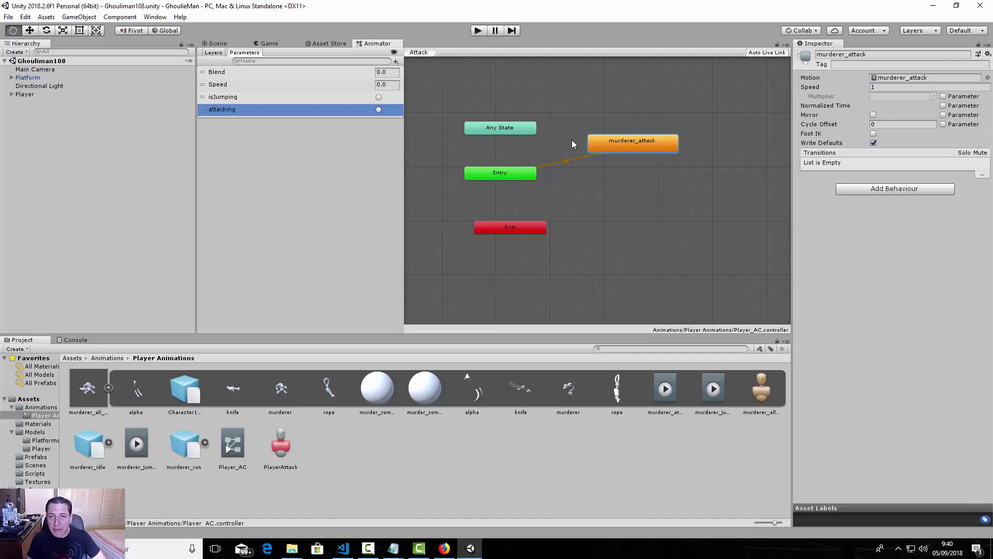
# Shift the murderer_attack state slightly away from Entry and create an empty state below it
pyautogui.moveTo(622, 144)
pyautogui.mouseDown()
pyautogui.moveTo(631, 153)
pyautogui.moveTo(630, 145)
pyautogui.mouseUp()
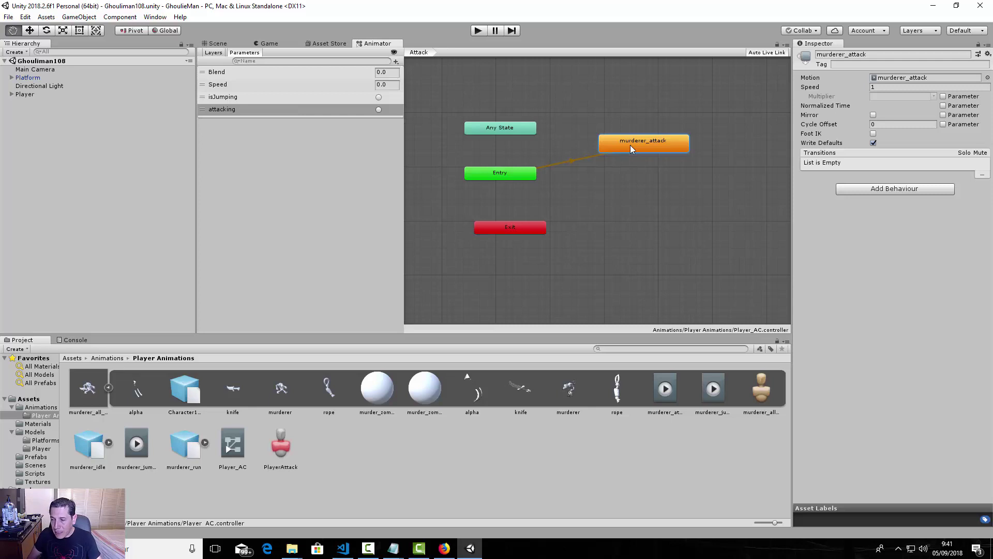
pyautogui.rightClick(613, 198)
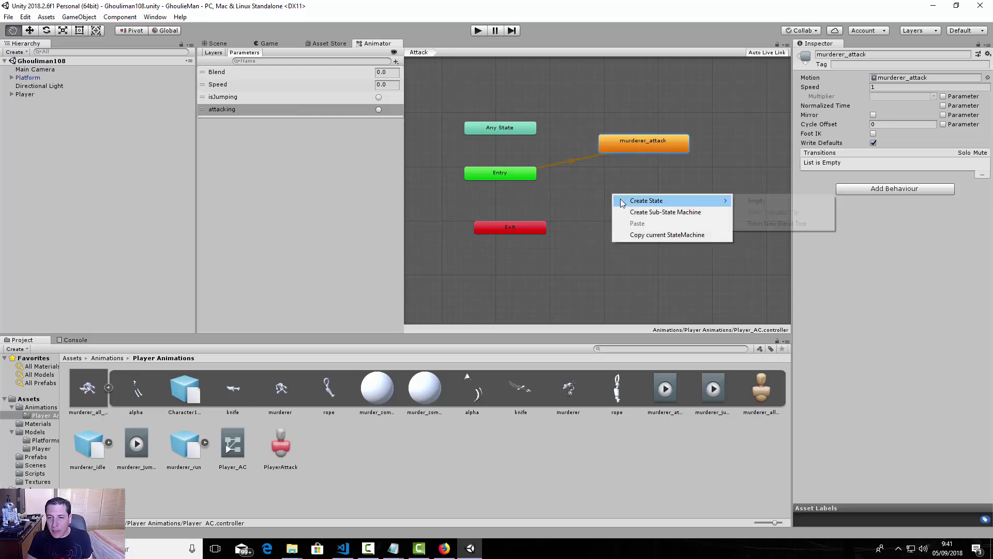
pyautogui.rightClick(598, 182)
pyautogui.rightClick(598, 183)
pyautogui.moveTo(636, 191)
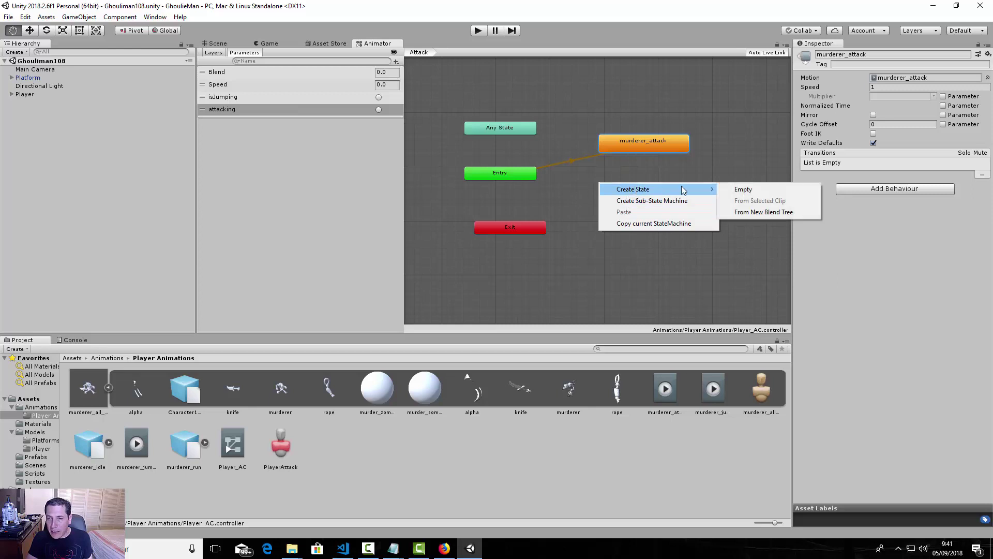
pyautogui.click(750, 190)
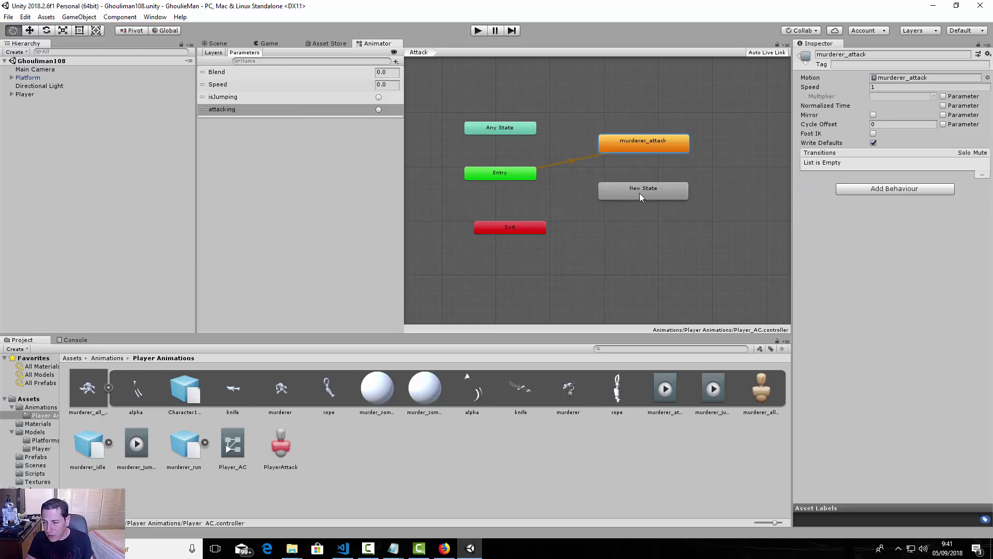
# Align the new empty state directly beneath murderer_attack and make it the Attack layer's default state
pyautogui.moveTo(639, 191); pyautogui.dragTo(637, 187)
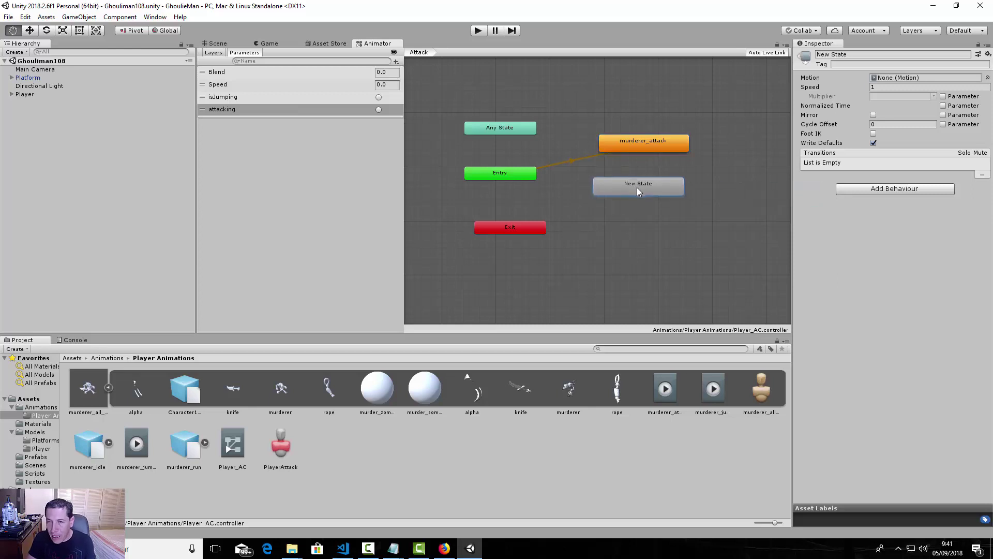
pyautogui.moveTo(649, 186); pyautogui.dragTo(654, 190)
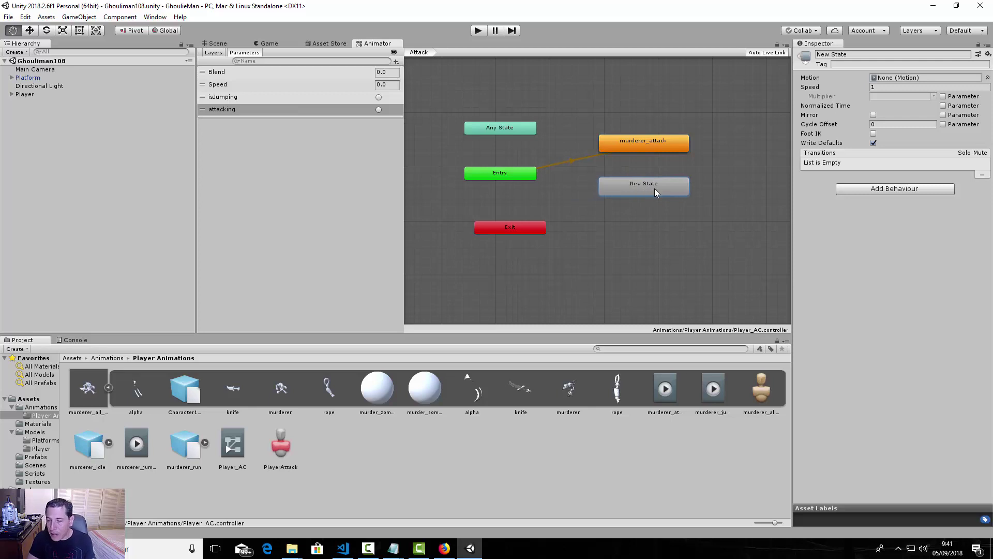
pyautogui.rightClick(655, 190)
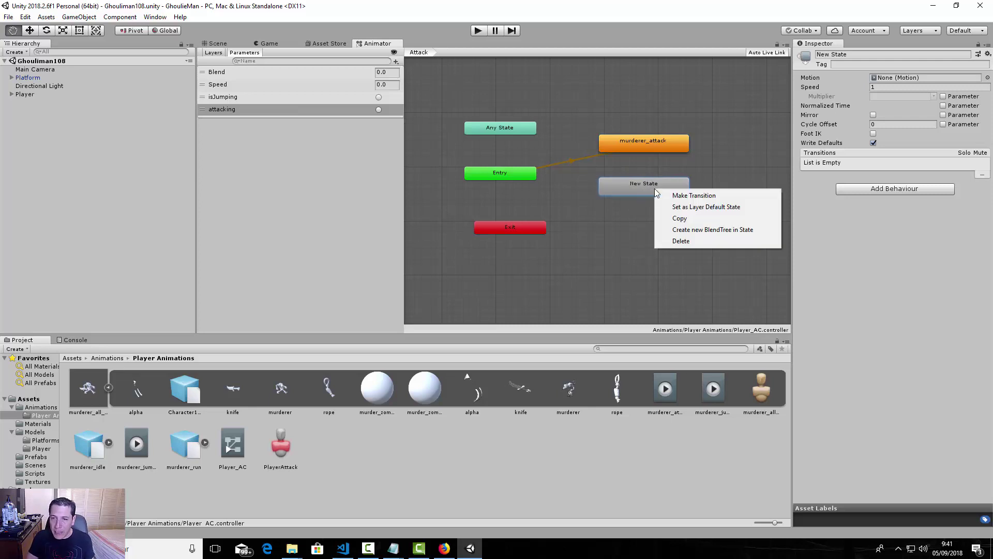
pyautogui.click(704, 208)
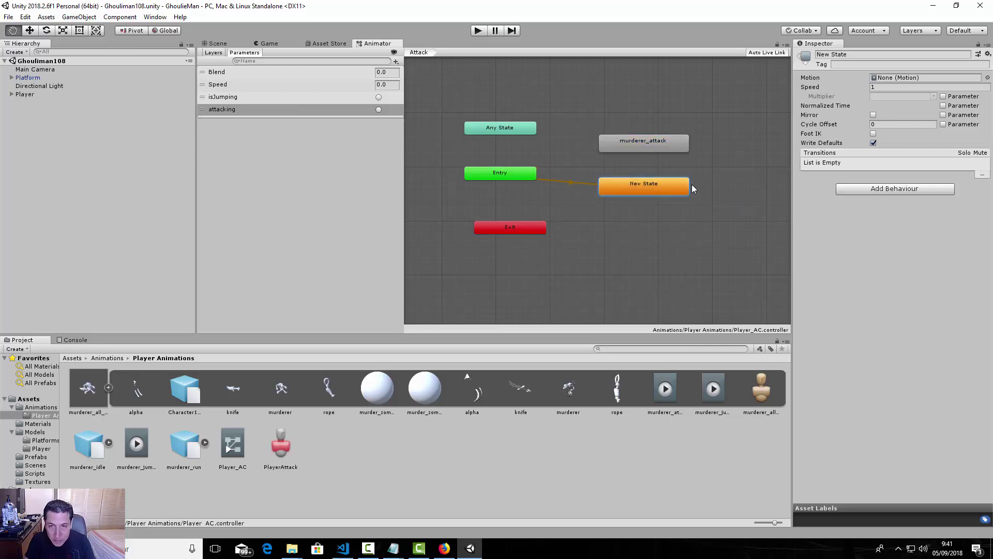
# Create transitions in both directions between murderer_attack and the empty New State
pyautogui.rightClick(633, 142)
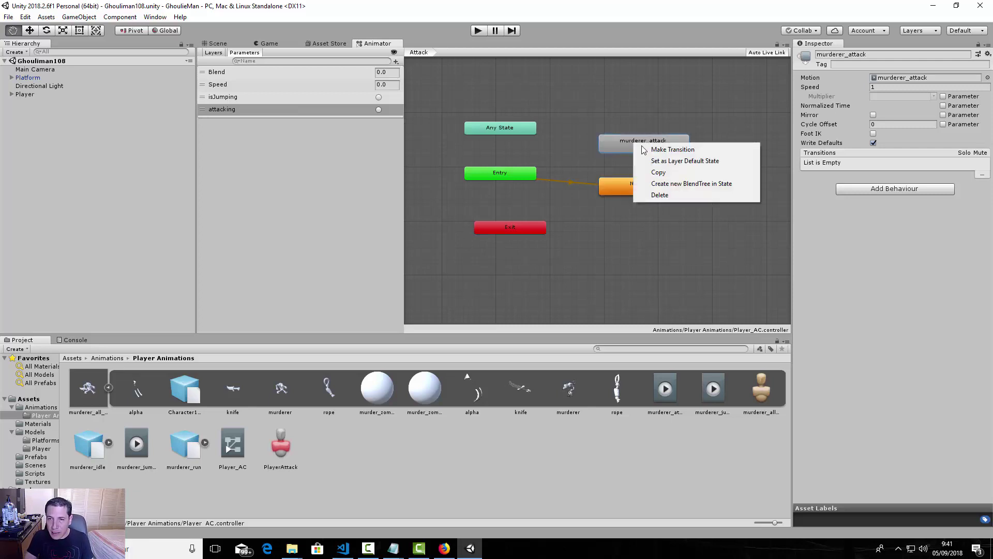
pyautogui.click(657, 145)
pyautogui.click(634, 193)
pyautogui.rightClick(665, 187)
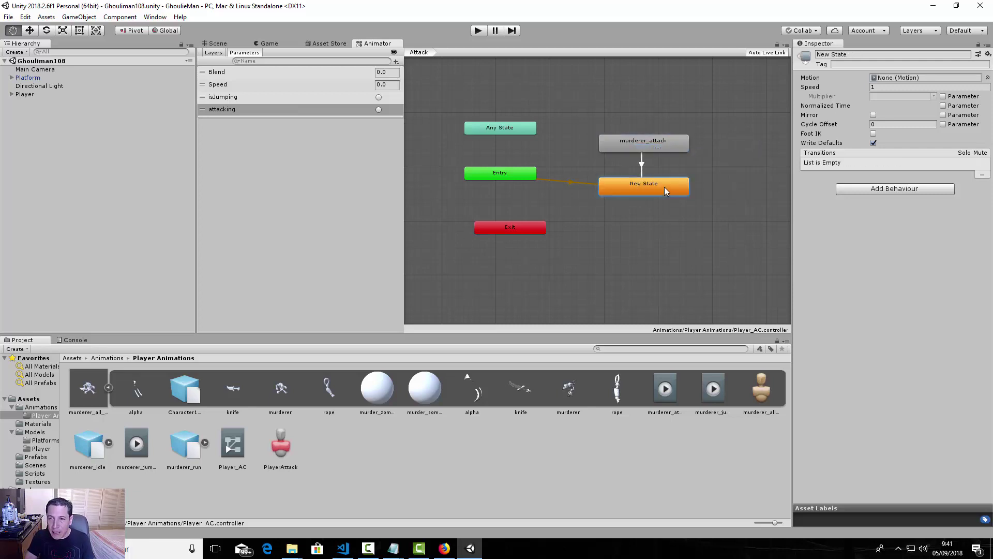
pyautogui.click(689, 195)
pyautogui.click(666, 141)
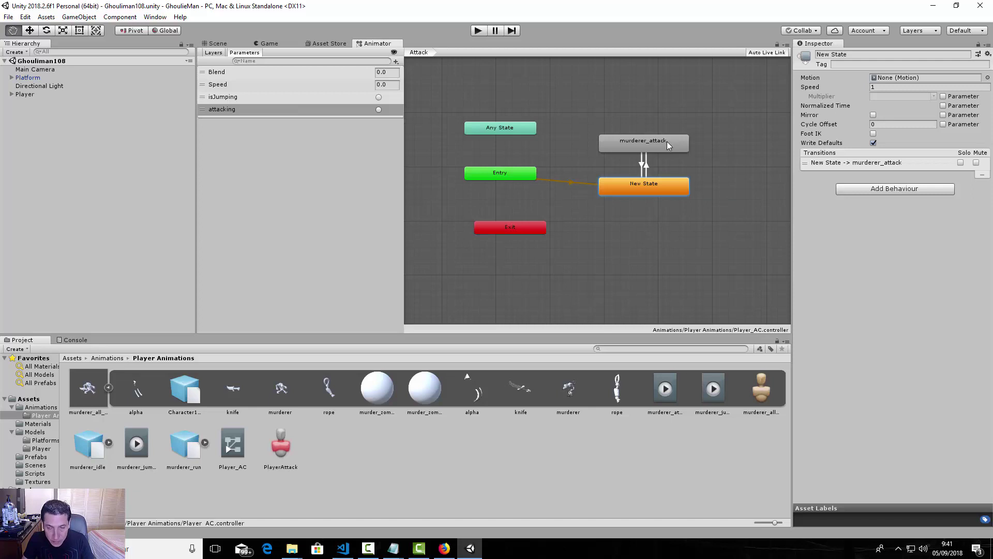
# Add the attacking condition to the New State -> murderer_attack transition, disable its exit time, and inspect the return transition's settings
pyautogui.scroll(2, 661, 175)
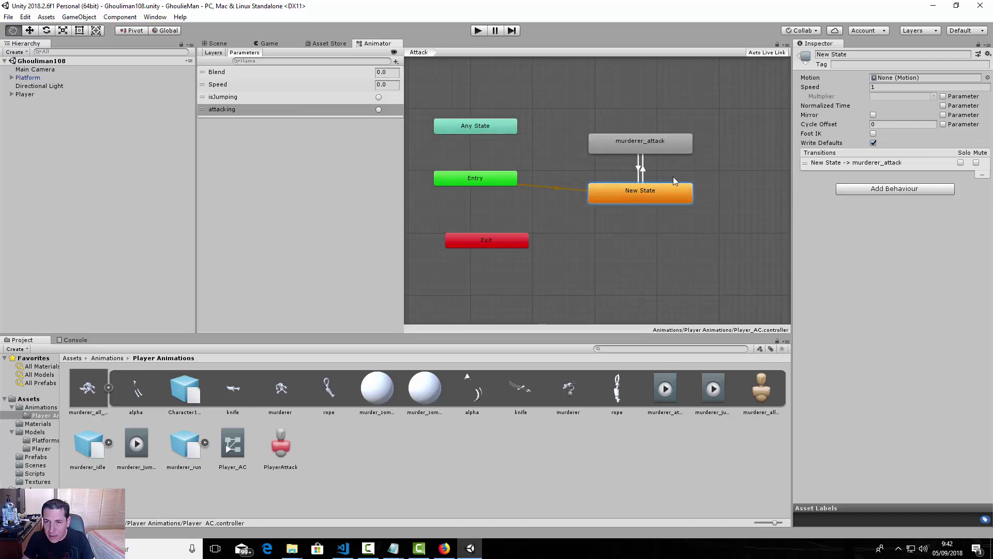
pyautogui.click(644, 172)
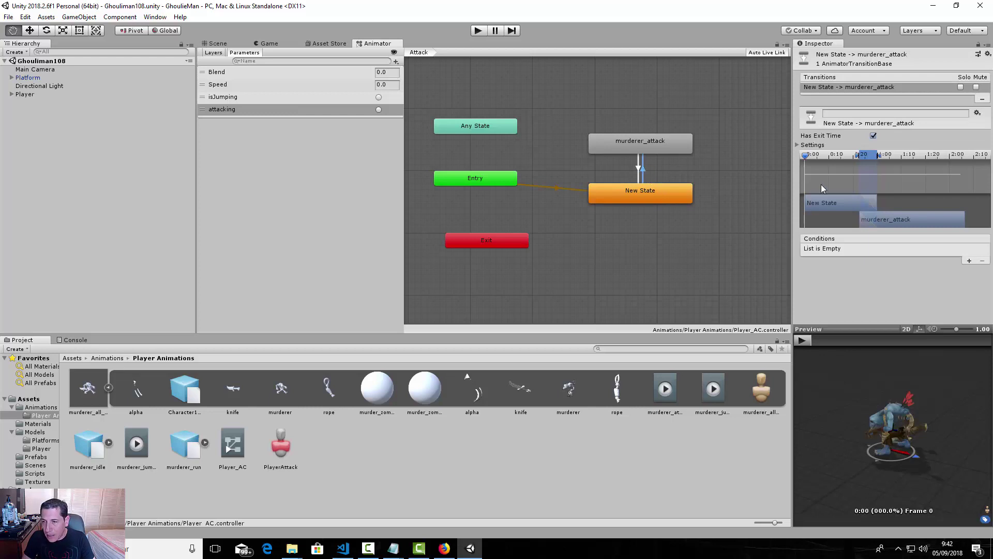
pyautogui.click(969, 260)
pyautogui.click(895, 250)
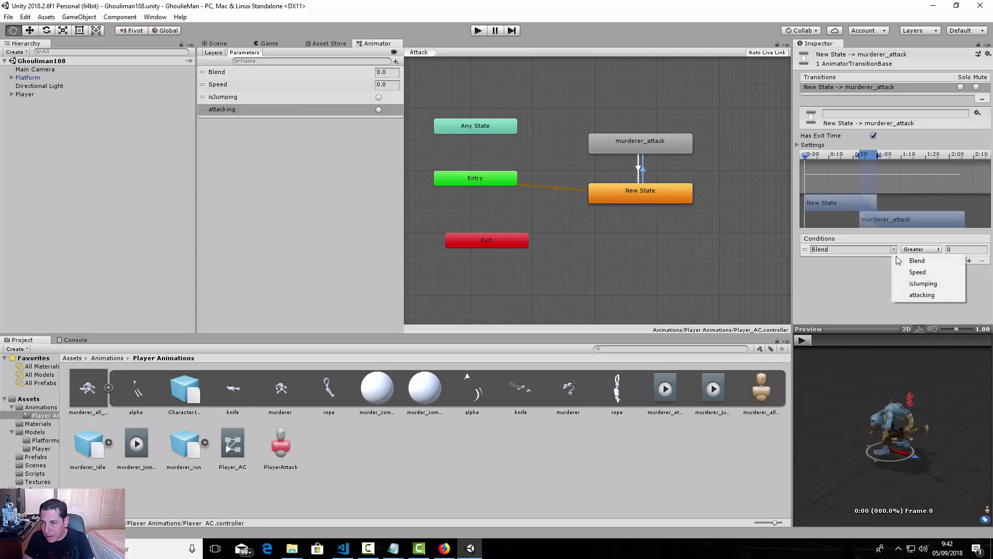
pyautogui.click(911, 296)
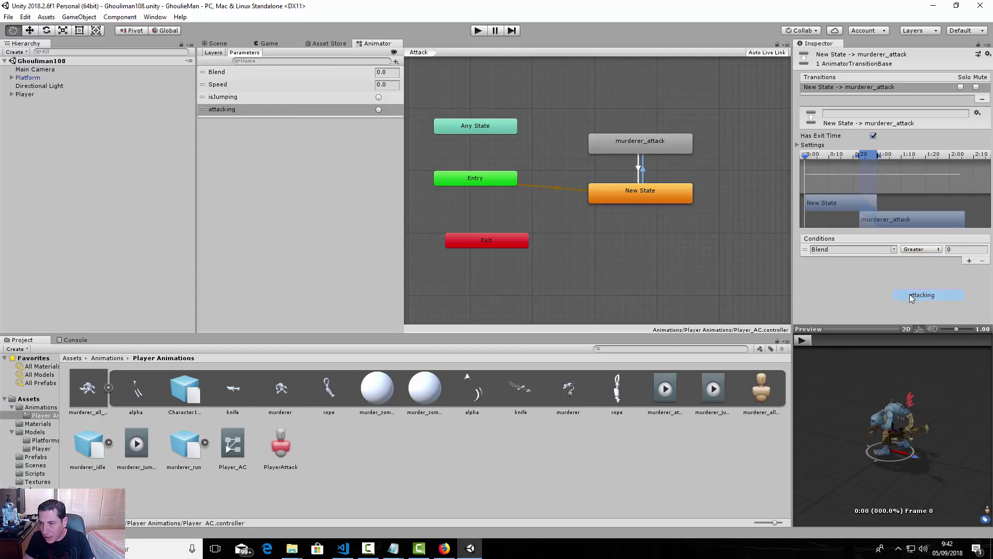
pyautogui.click(874, 137)
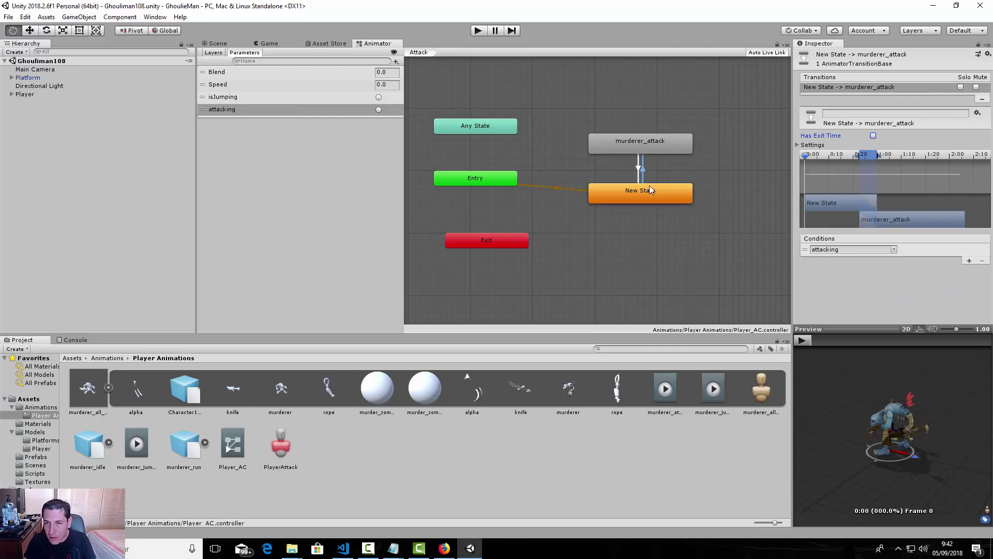
pyautogui.click(639, 169)
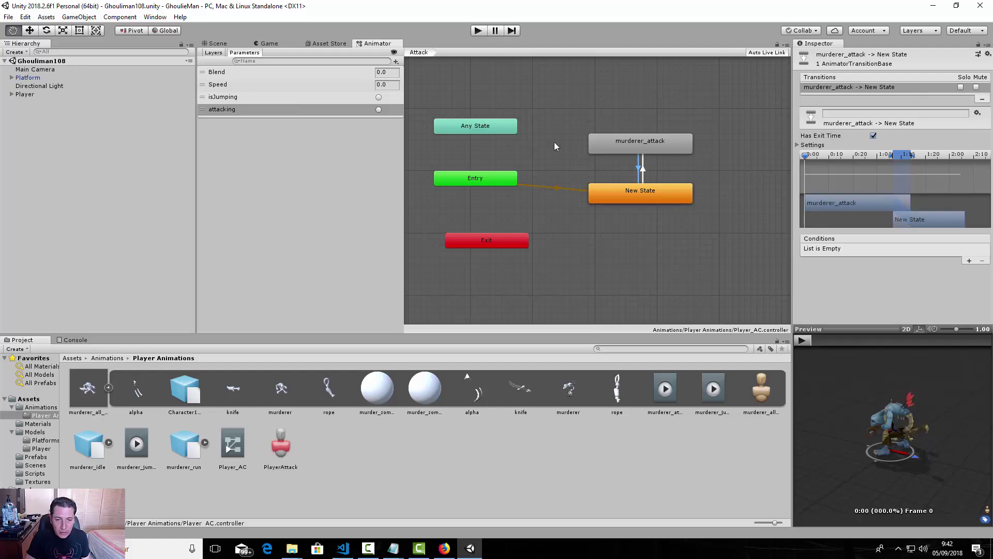
# Switch to Visual Studio Code, insert anim.SetTrigger ("attacking"); as the first line of Attack() in CharacterMovement.cs, and save the script
pyautogui.click(343, 548)
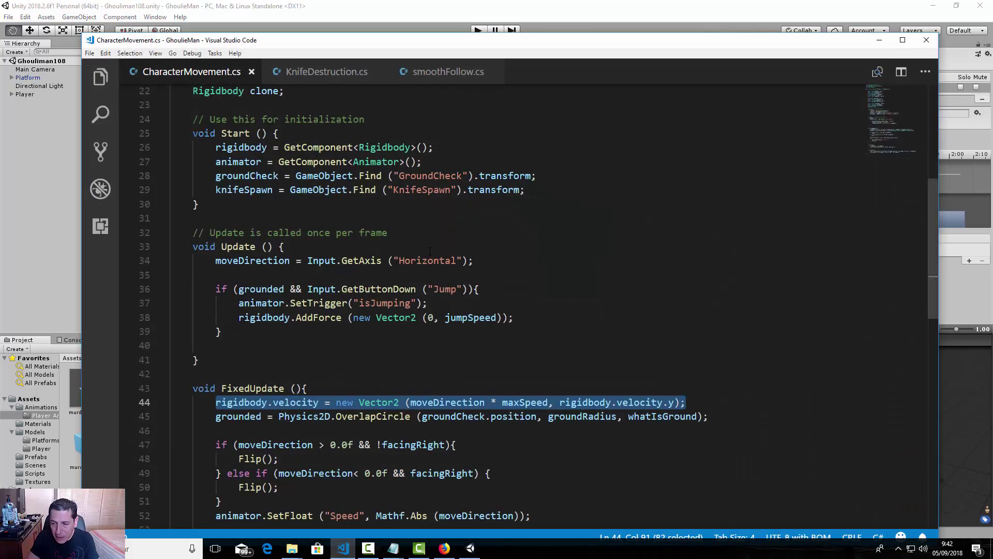
pyautogui.scroll(-9, 429, 251)
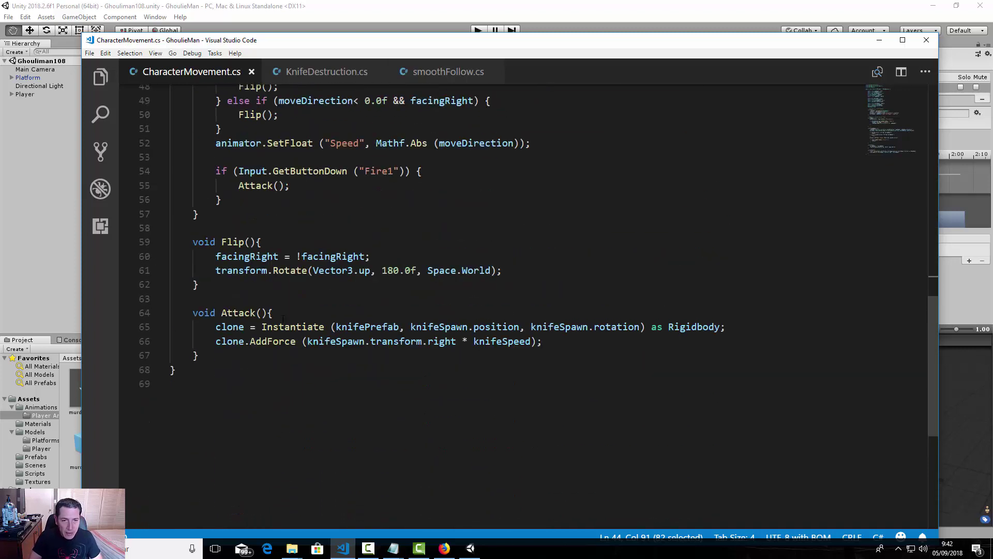
pyautogui.click(288, 313)
pyautogui.press('Return')
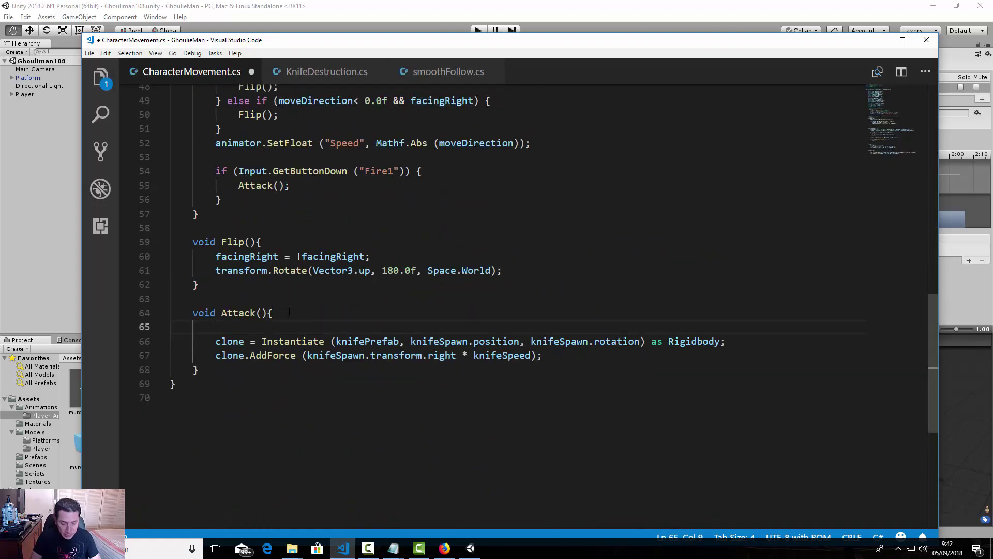
pyautogui.write('an')
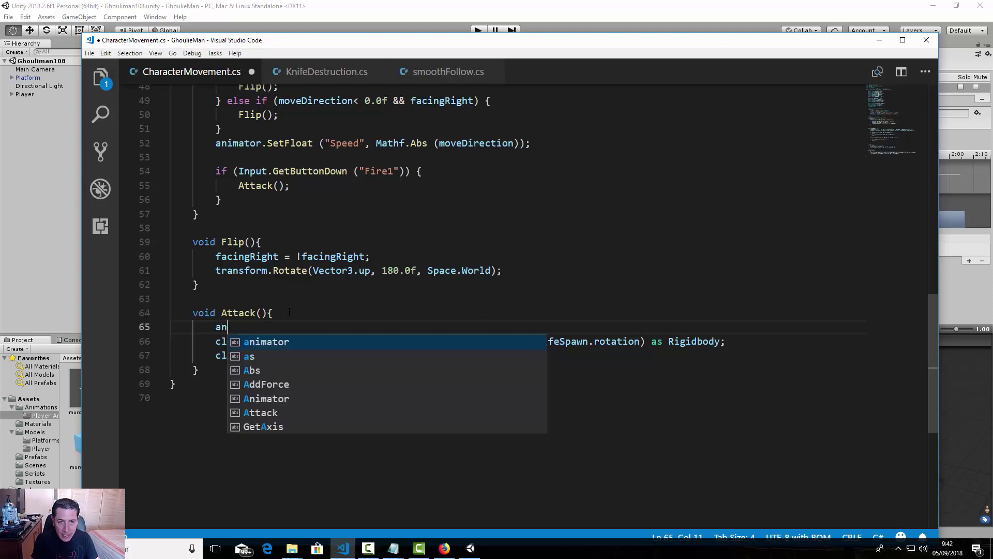
pyautogui.write('im.Se')
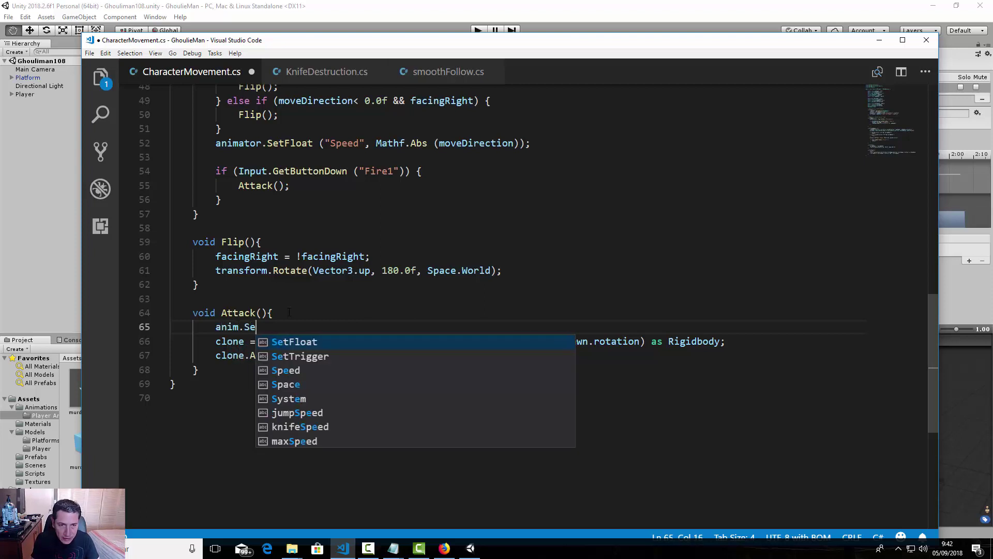
pyautogui.write('tTrigger')
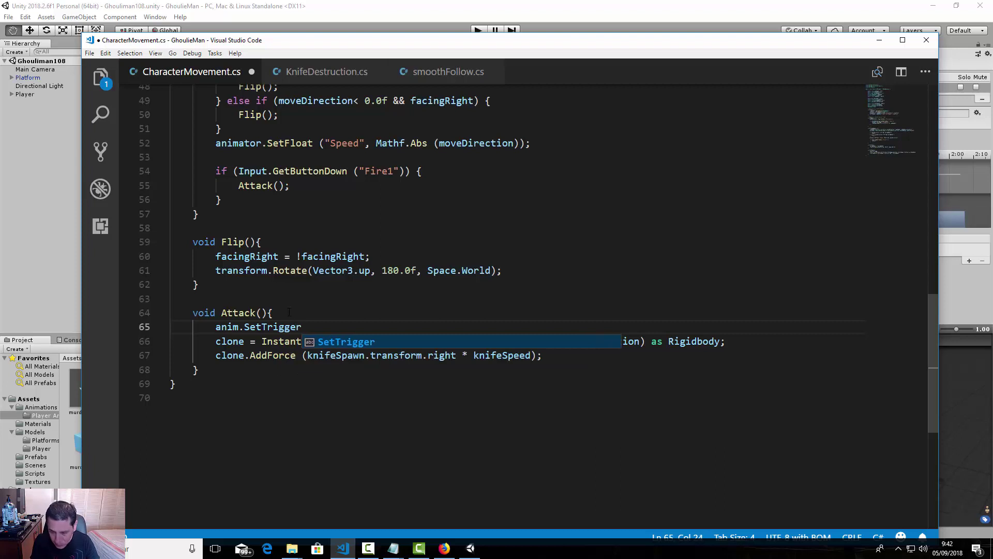
pyautogui.write(' (')
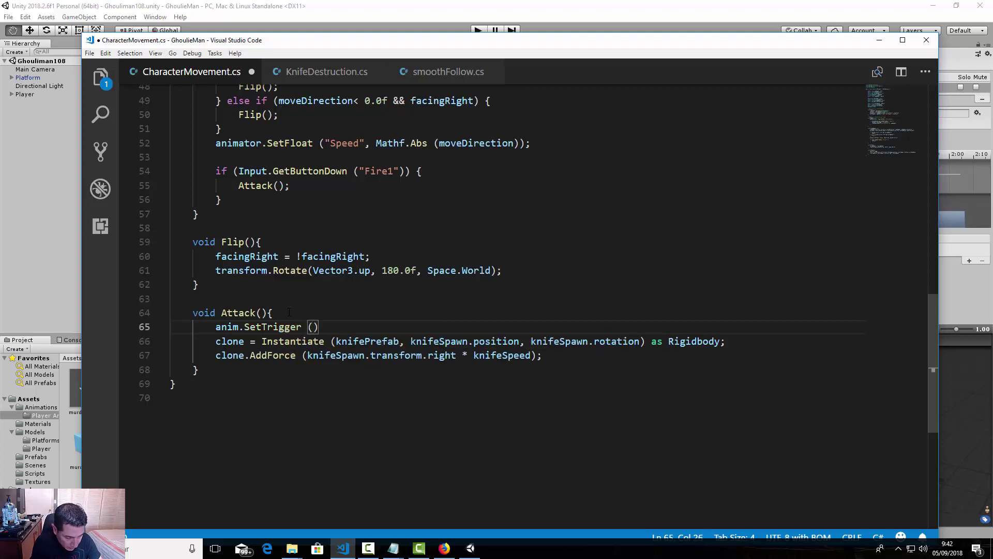
pyautogui.write('"')
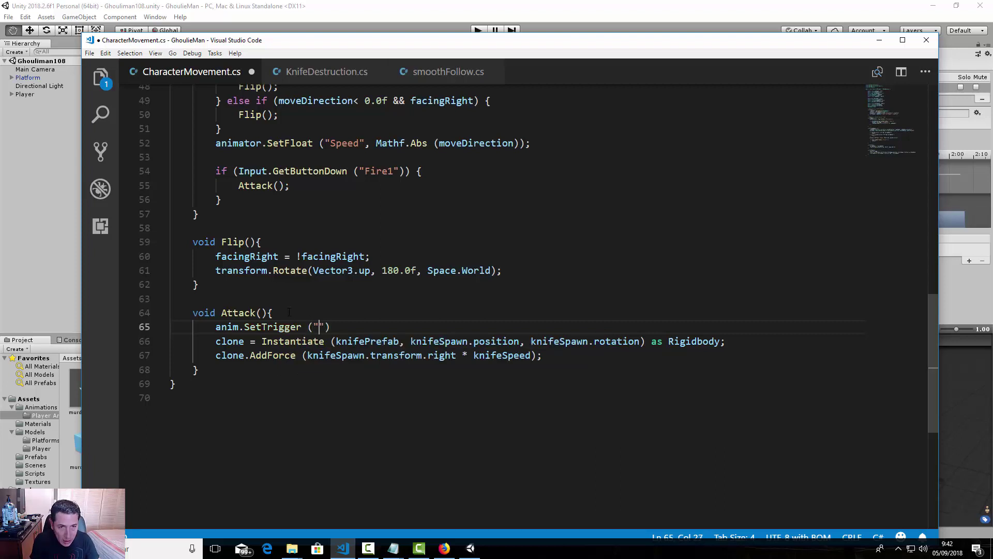
pyautogui.write('attacking"')
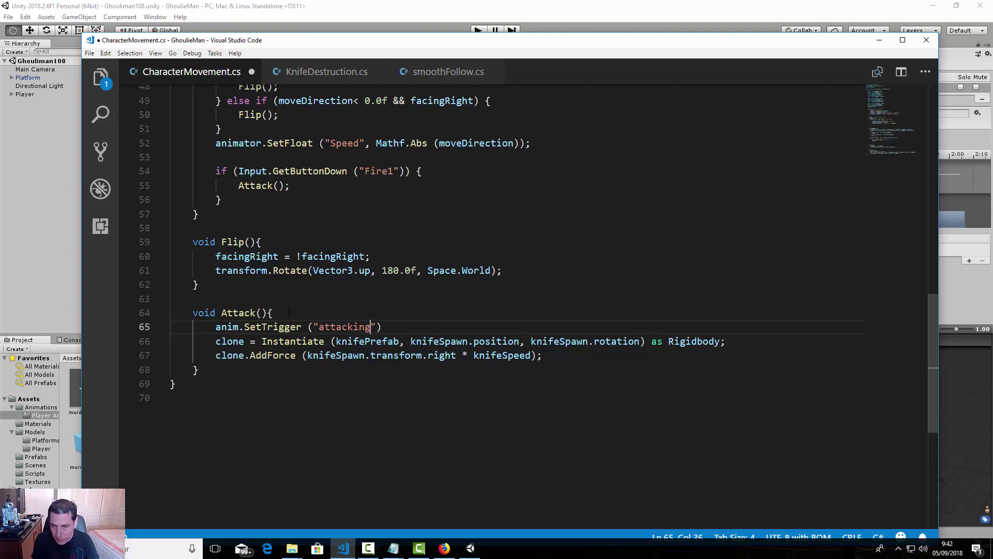
pyautogui.write(')')
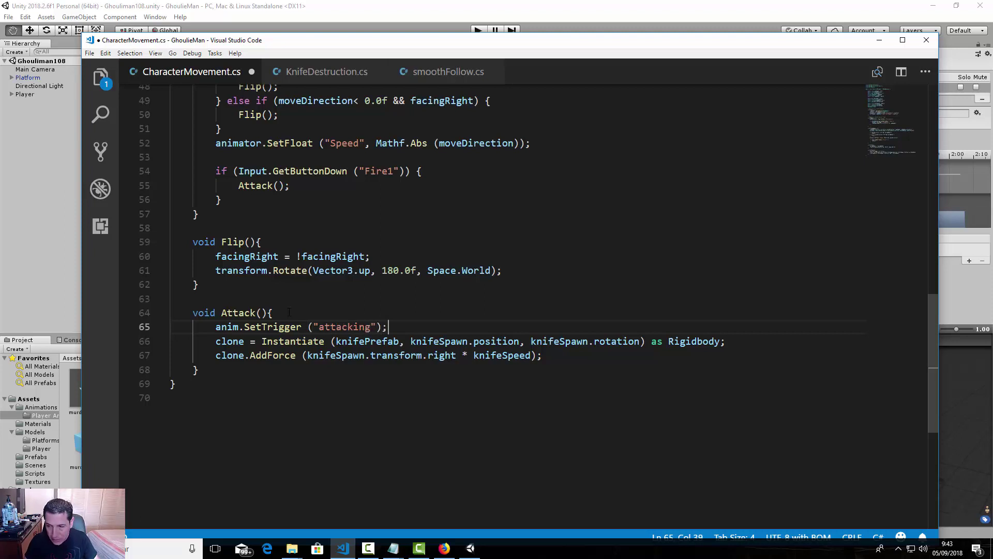
pyautogui.hotkey('ctrl', 's')
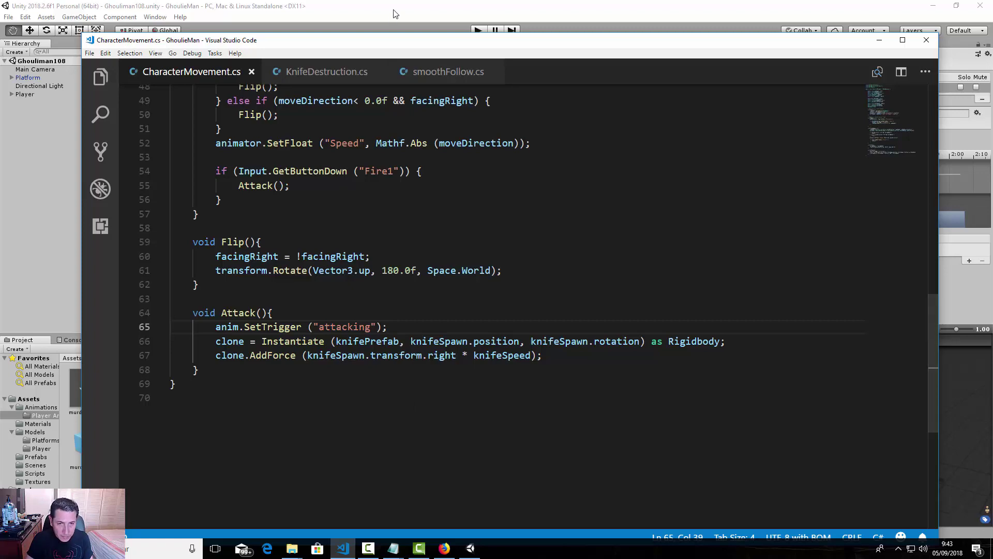
# Switch back to Unity, try to run the game from the Scene view, and open the script line behind the compiler error
pyautogui.hotkey('alt', 'Tab')
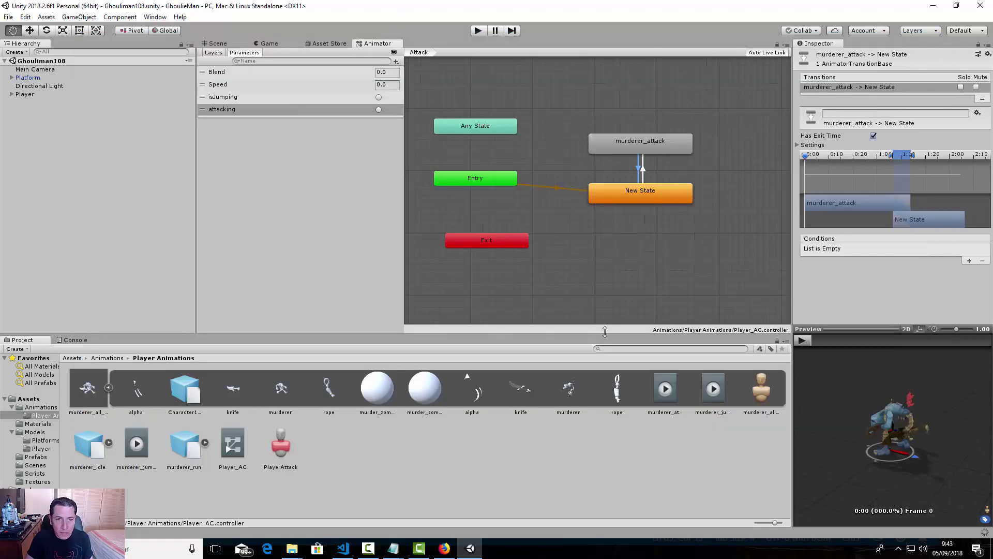
pyautogui.click(216, 44)
pyautogui.click(477, 31)
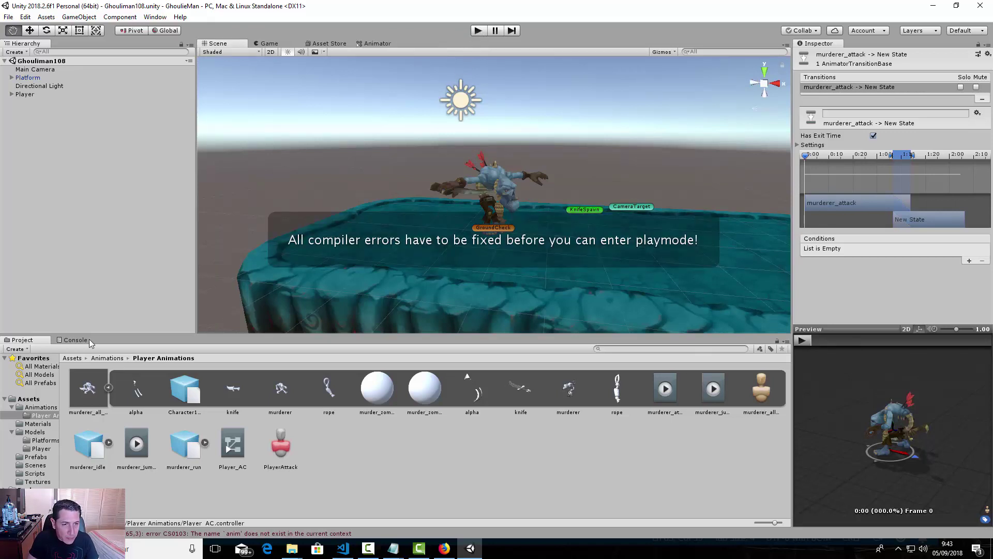
pyautogui.click(75, 340)
pyautogui.click(72, 374)
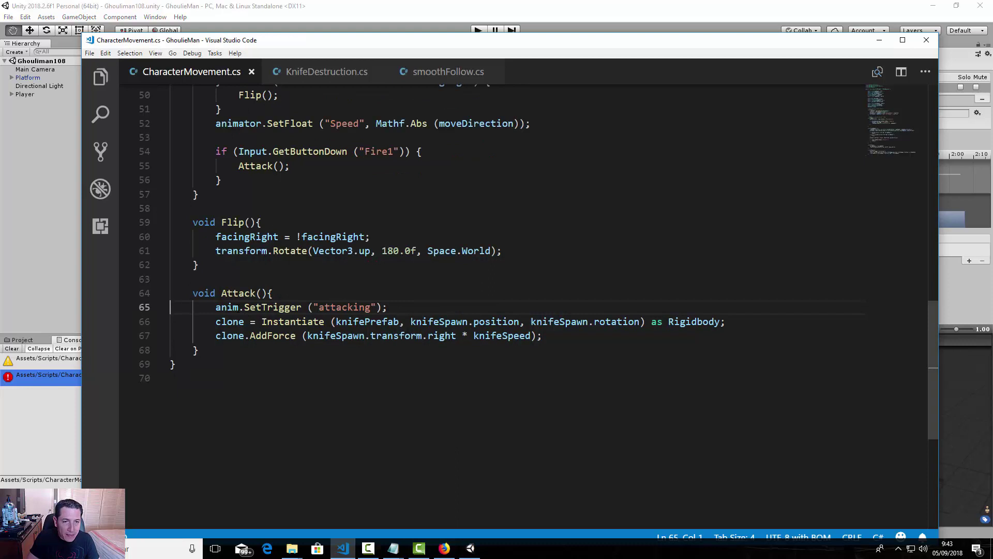
# Change anim to animator in the SetTrigger call inside Attack() and save the script
pyautogui.click(239, 307)
pyautogui.write('a')
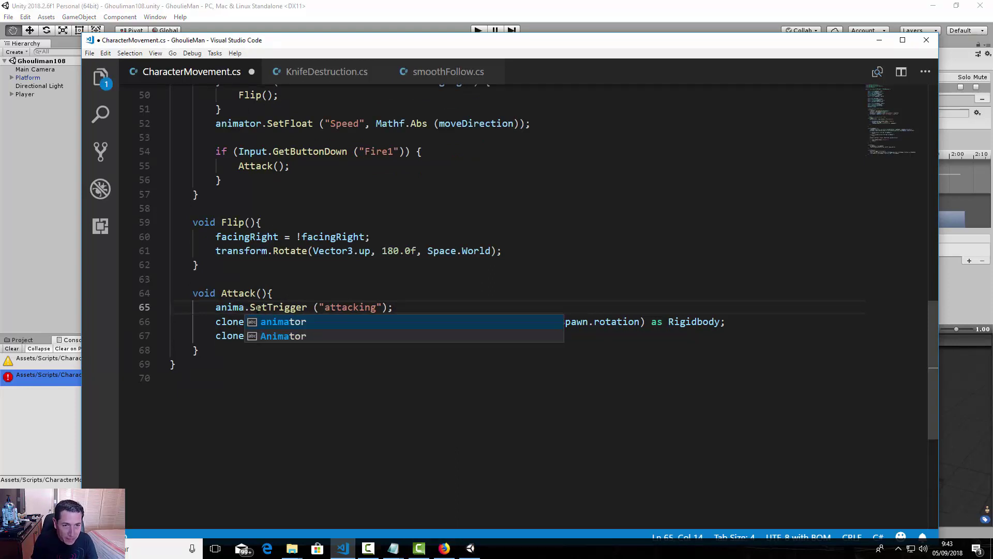
pyautogui.write('tor')
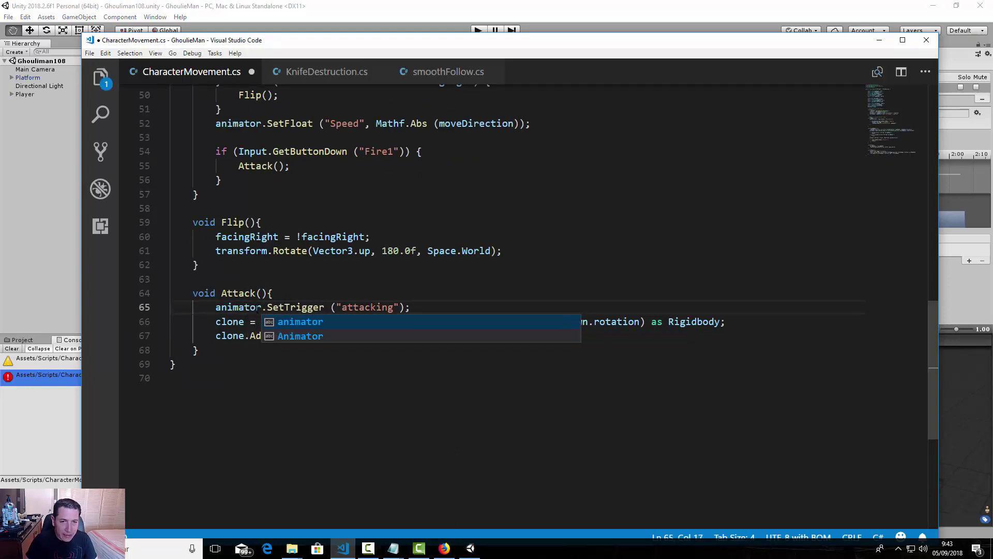
pyautogui.click(277, 361)
pyautogui.hotkey('ctrl', 's')
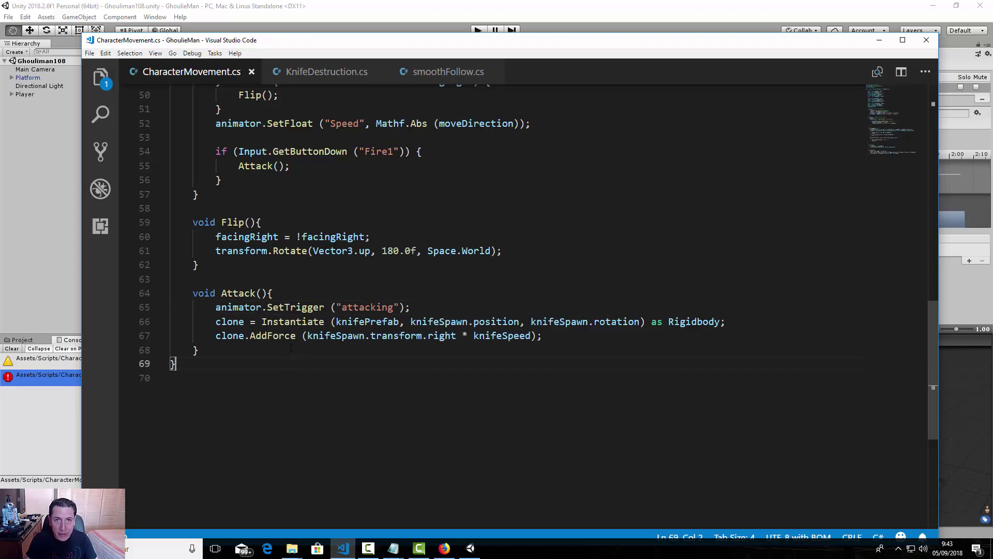
# Switch back to Unity, clear the Console messages, and run the game to test the player's jump
pyautogui.click(427, 8)
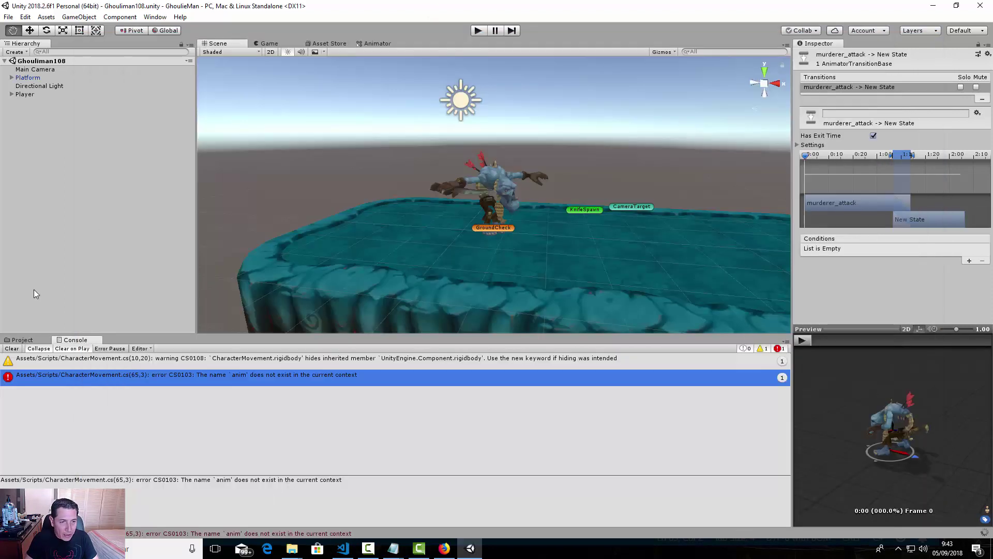
pyautogui.click(11, 349)
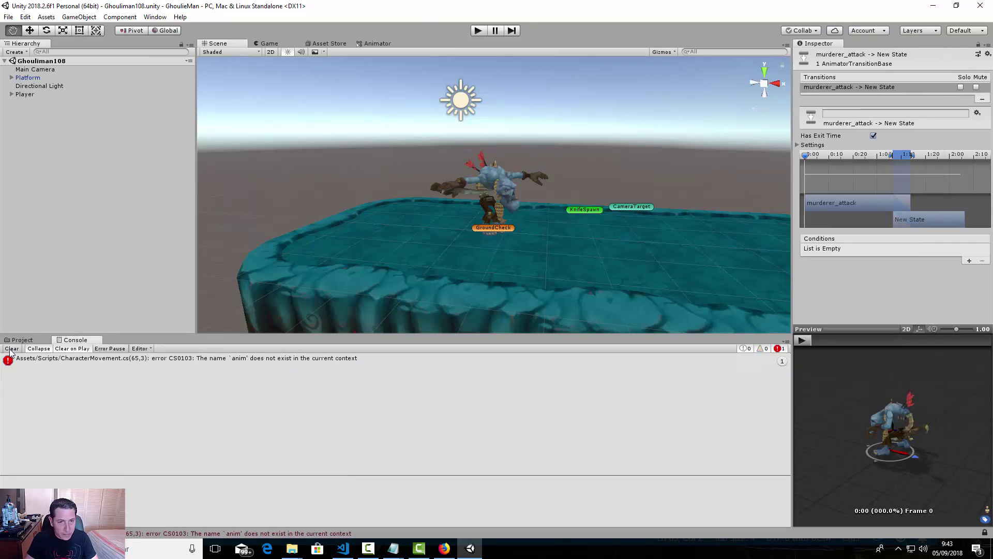
pyautogui.click(12, 349)
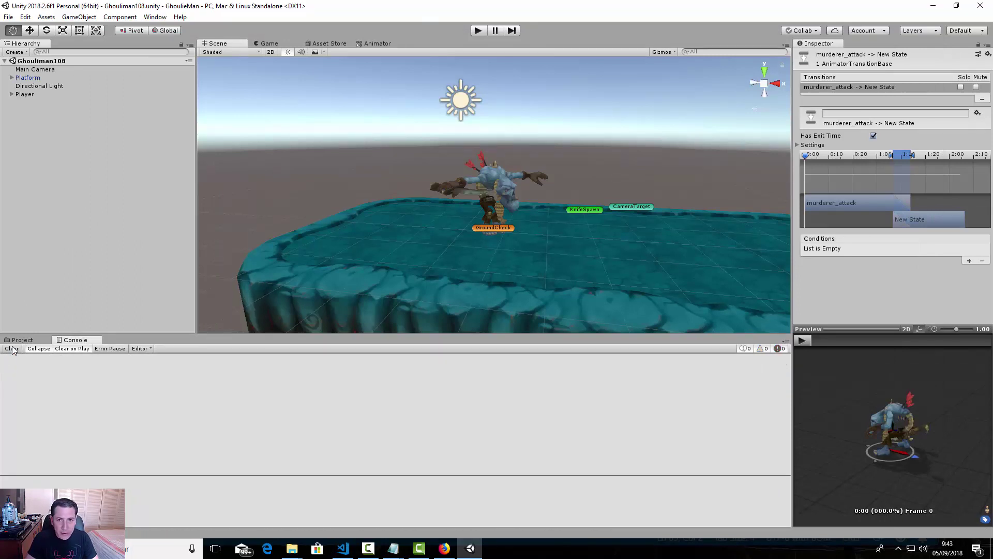
pyautogui.click(478, 31)
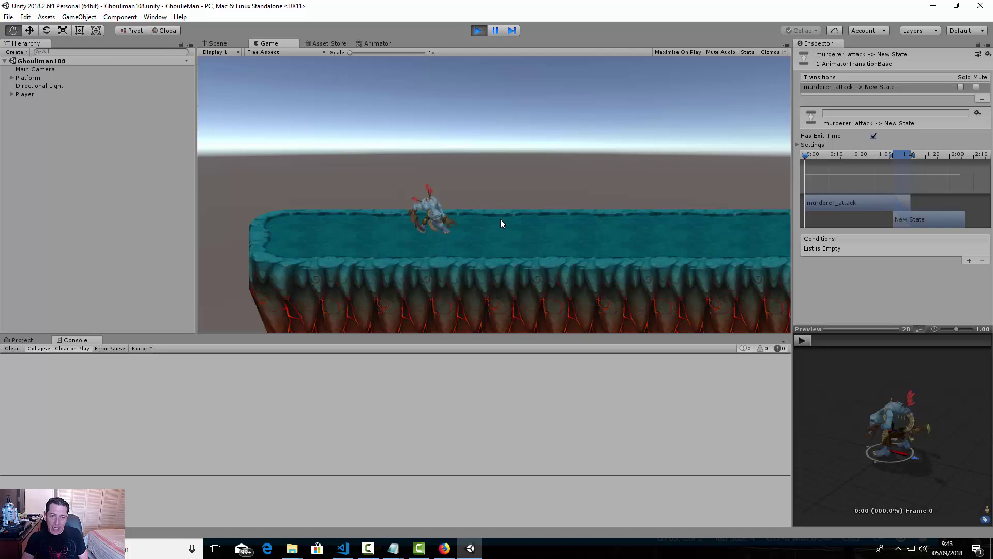
pyautogui.press('space')
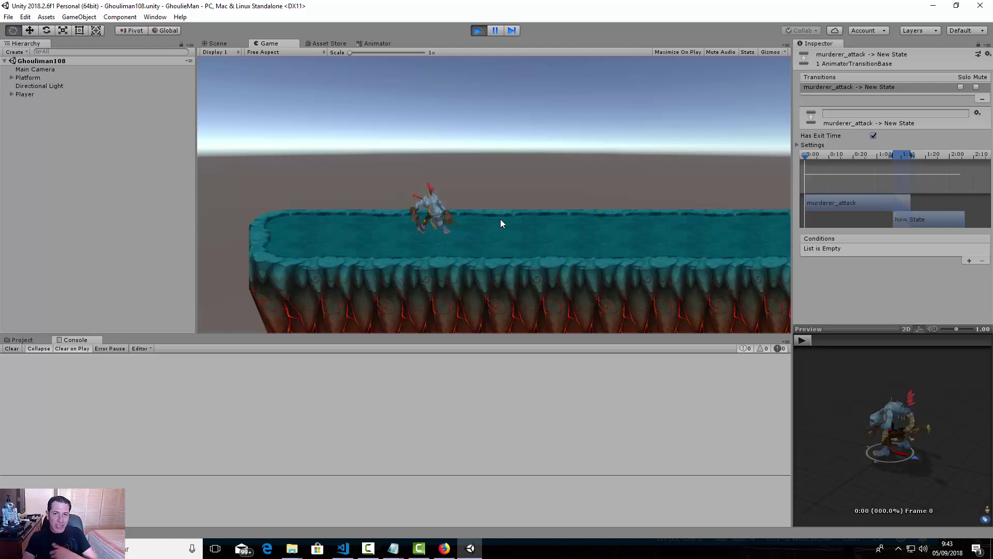